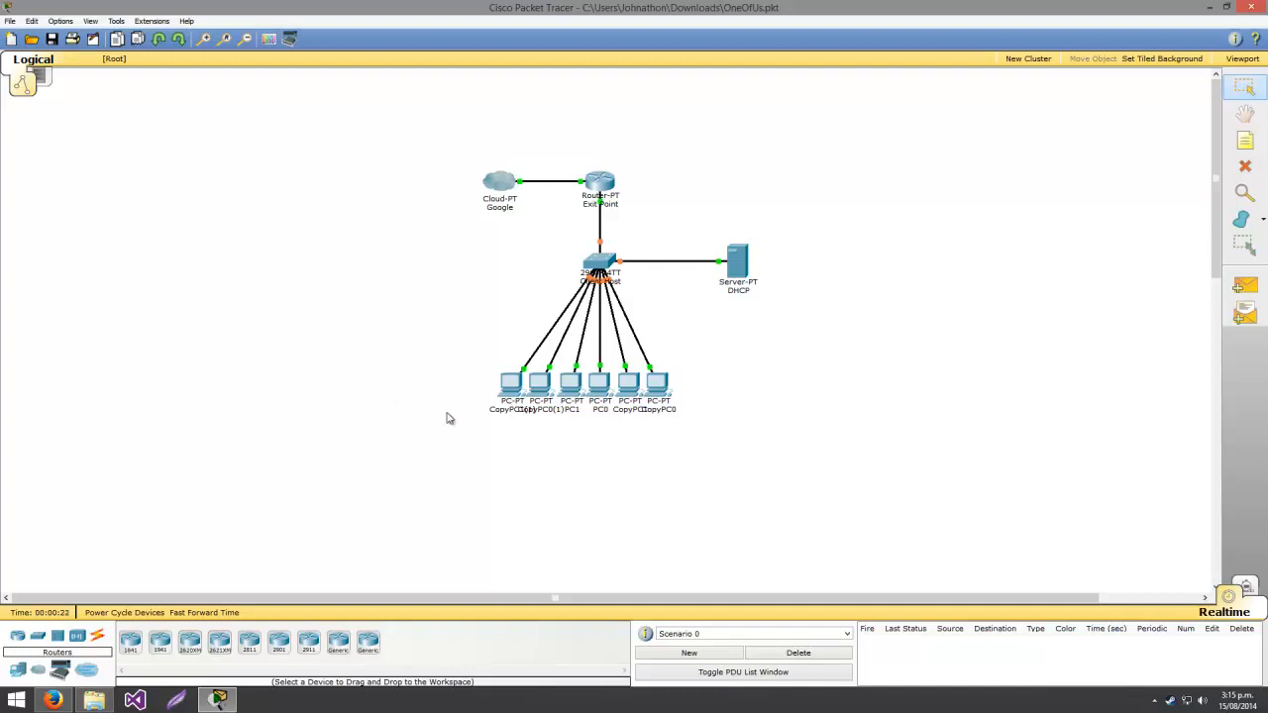
Open the DHCP service settings of the DHCP server and load the Master Pool entry
drag(472, 486, 669, 508)
click(732, 279)
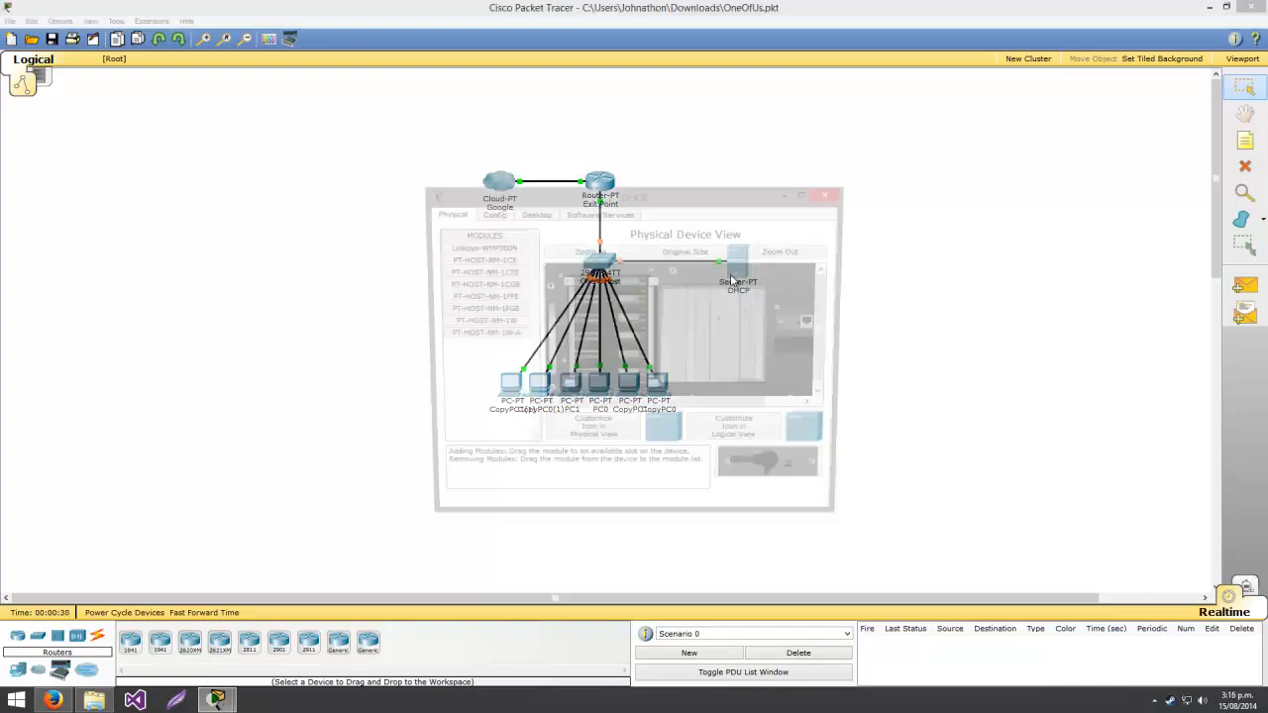
click(482, 213)
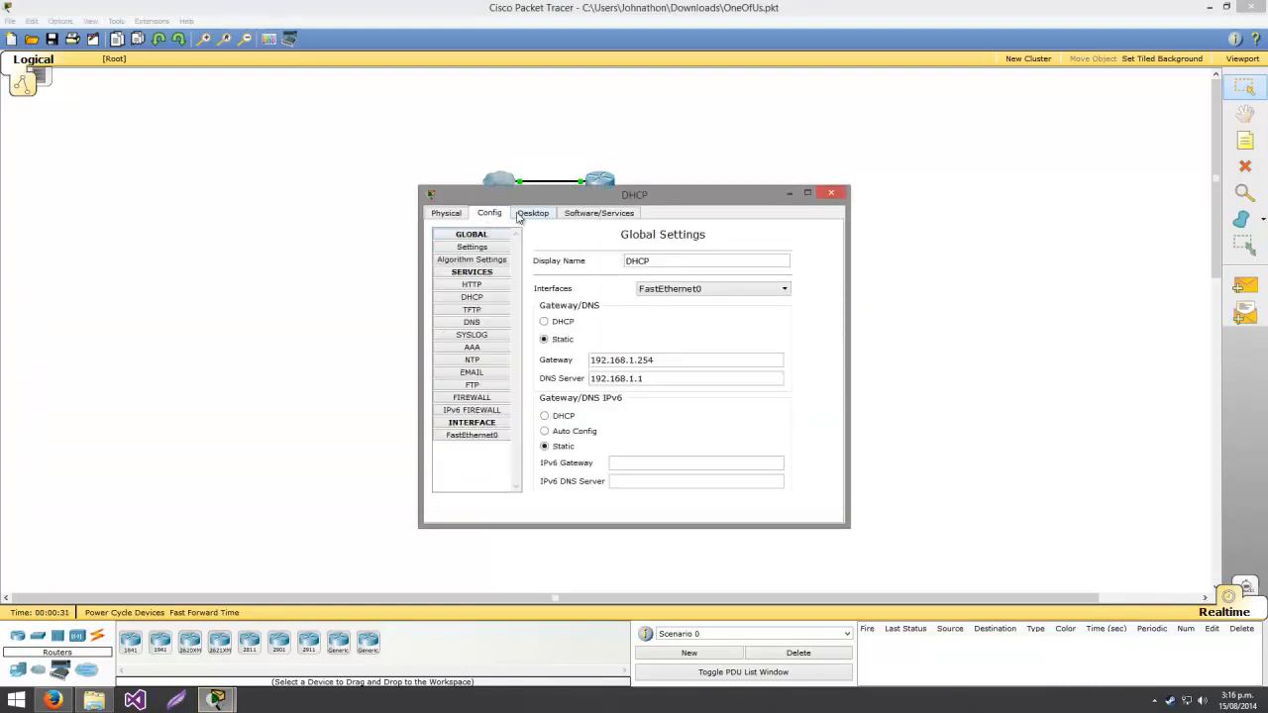
click(472, 297)
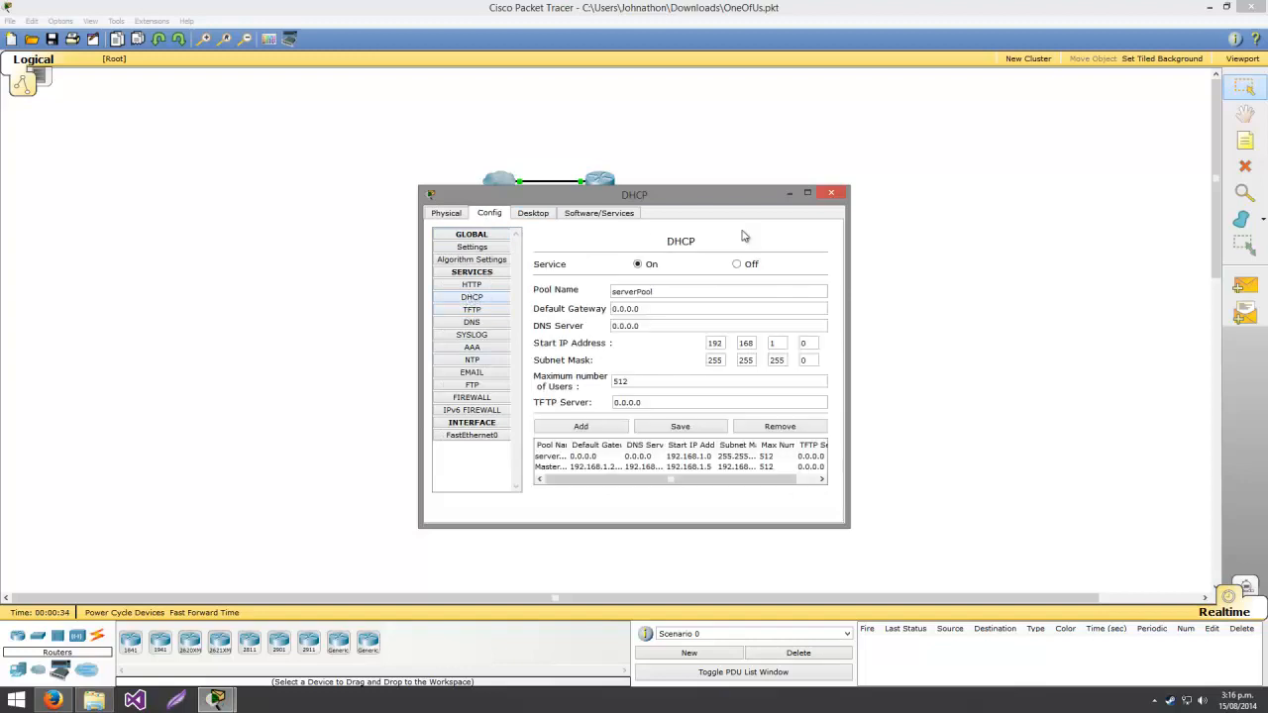
click(562, 468)
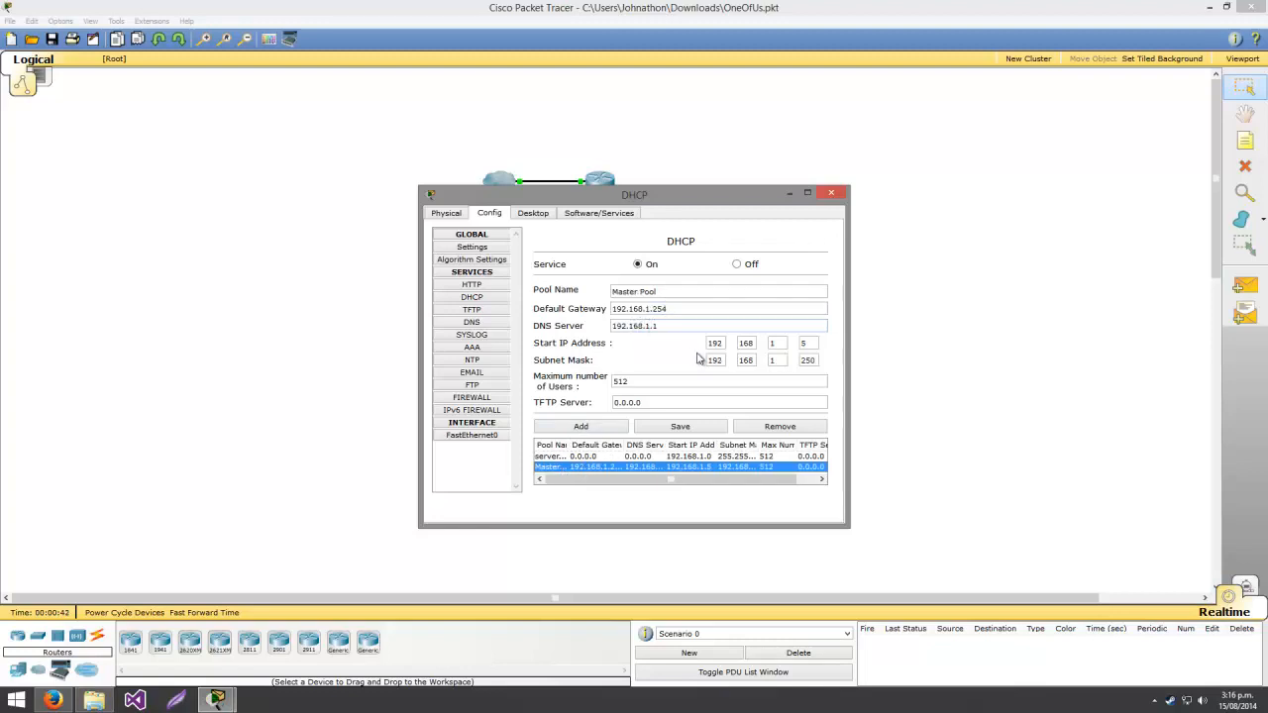
Set the Master Pool's subnet mask to 255.255.255.0 and close the server's window
click(814, 361)
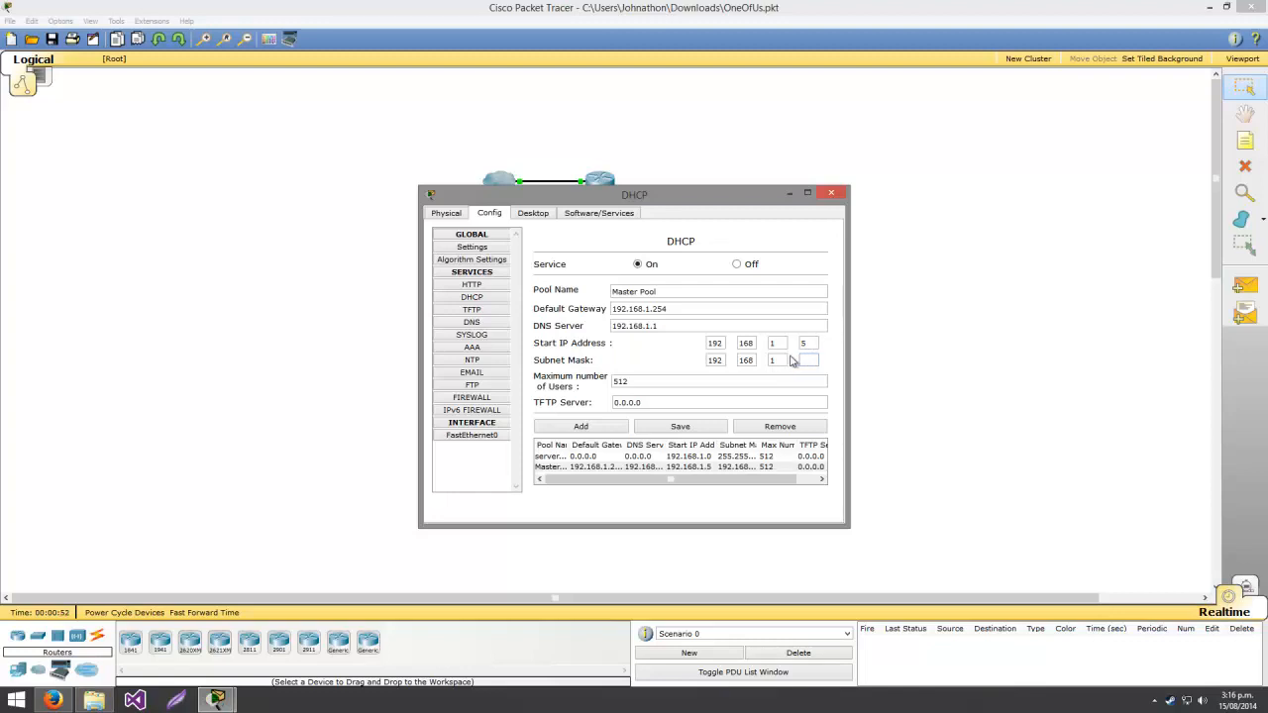
text(0)
text(255)
text(25)
key(shift+Tab)
text(255)
click(831, 193)
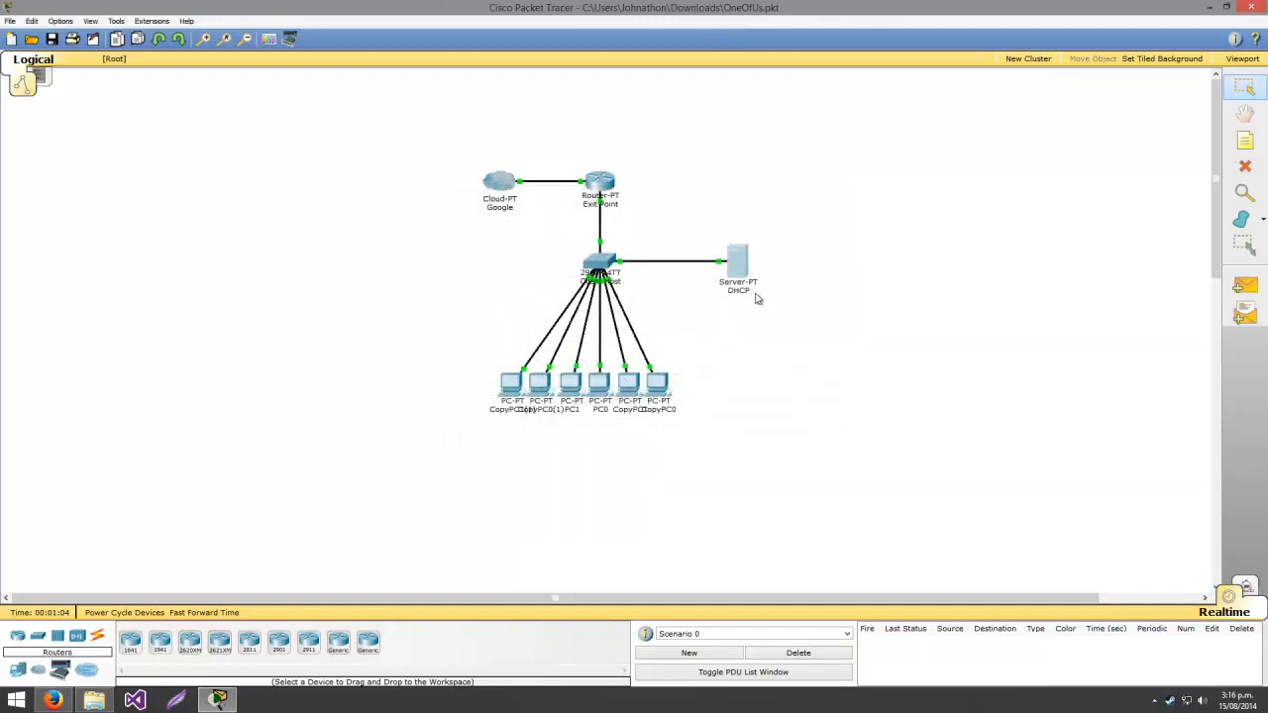
Run ipconfig in the command prompt of CopyPC1(1) and move its window clear of the topology
click(511, 385)
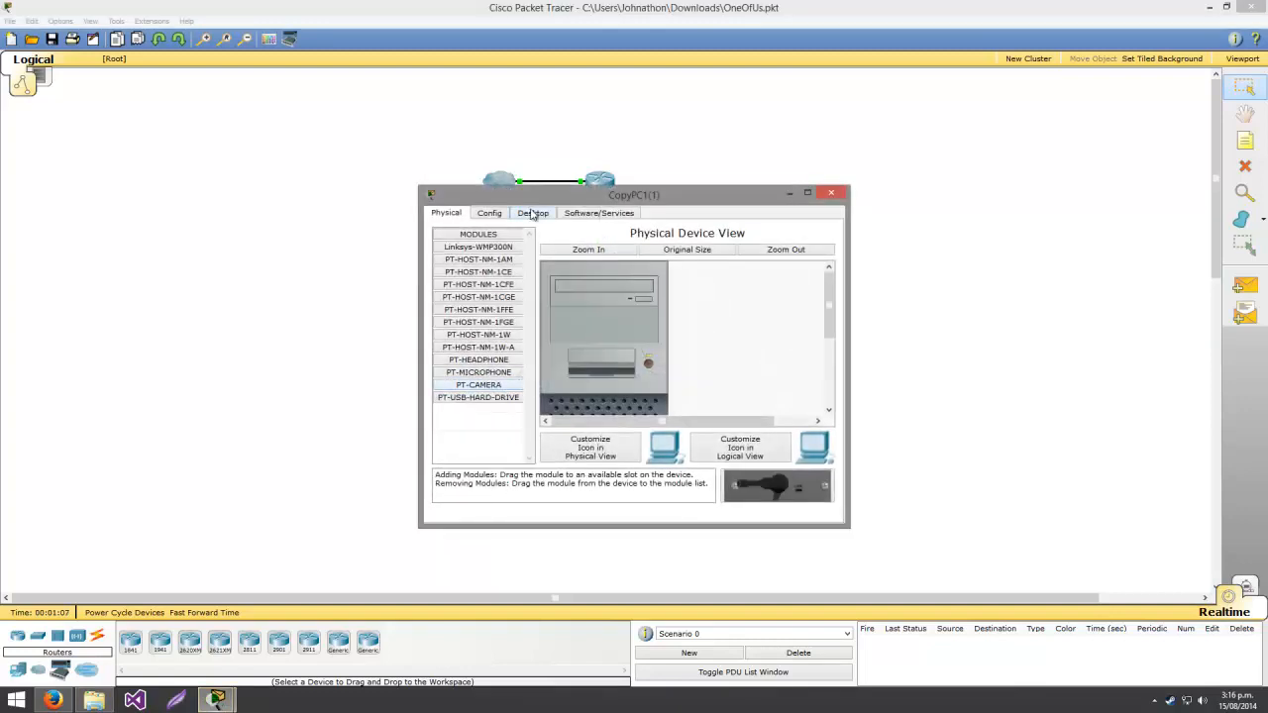
click(589, 214)
click(535, 212)
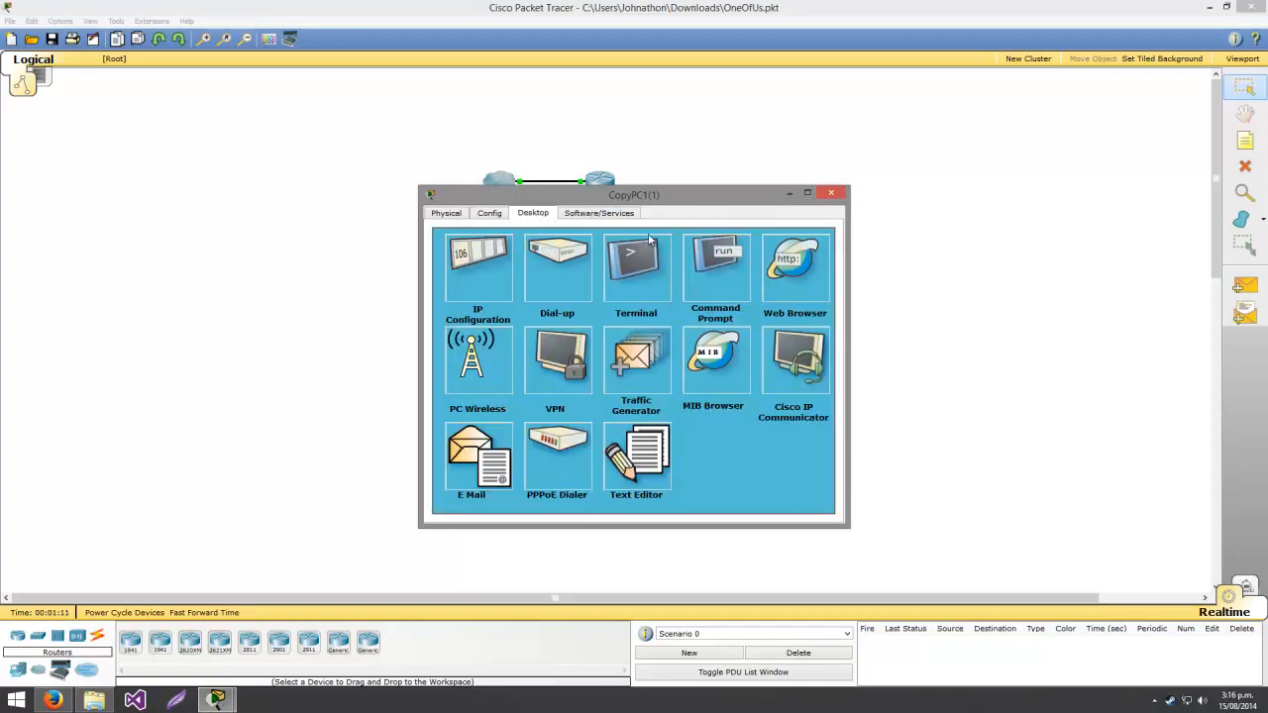
click(700, 272)
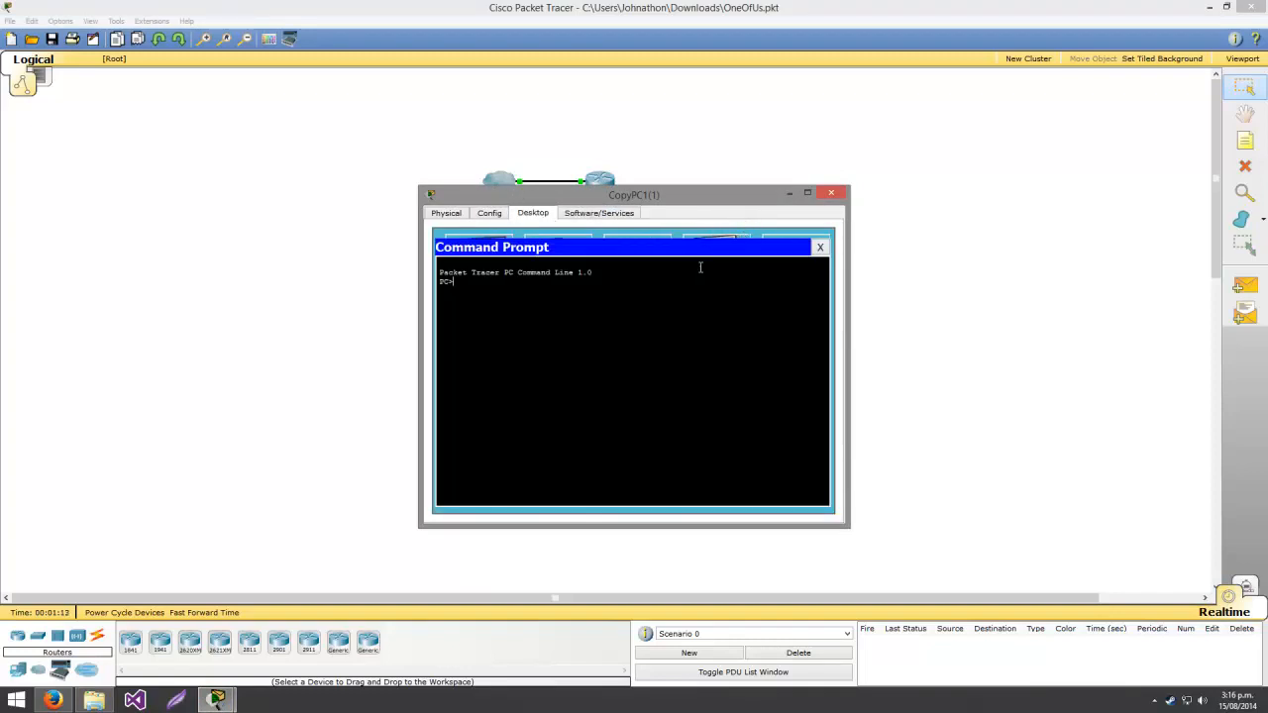
text(ipconfig)
key(Return)
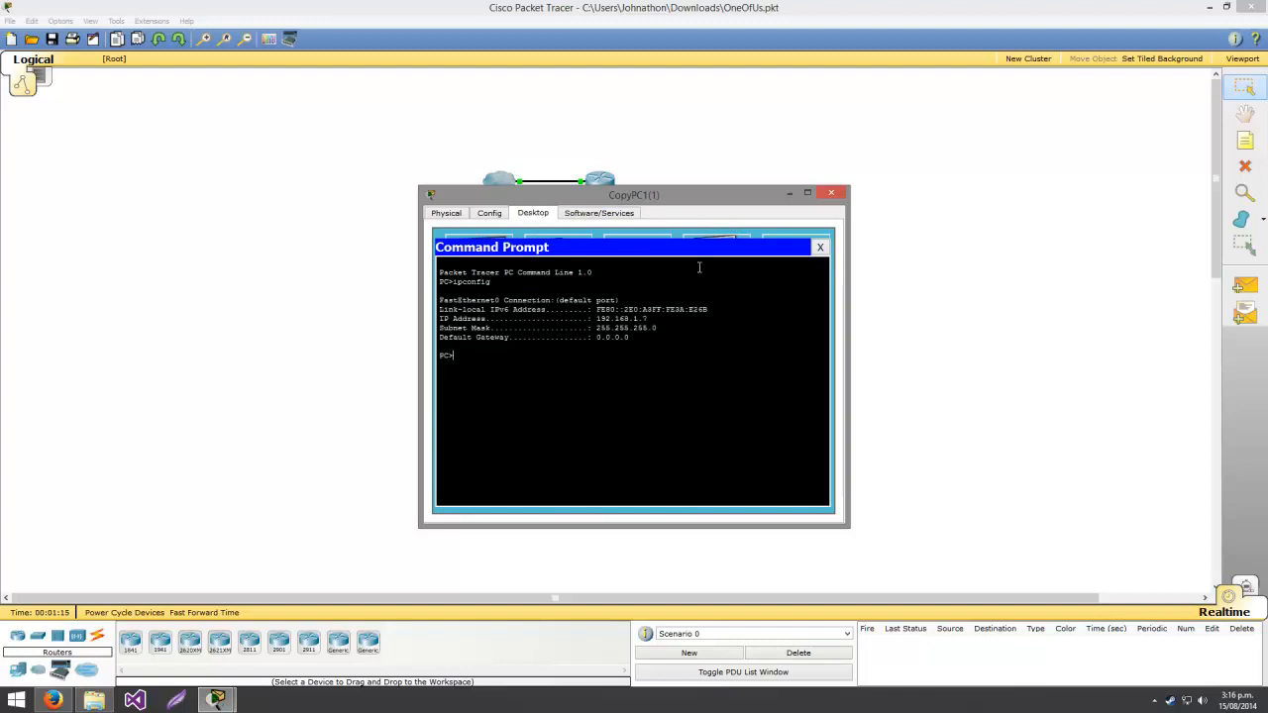
drag(647, 197, 1034, 95)
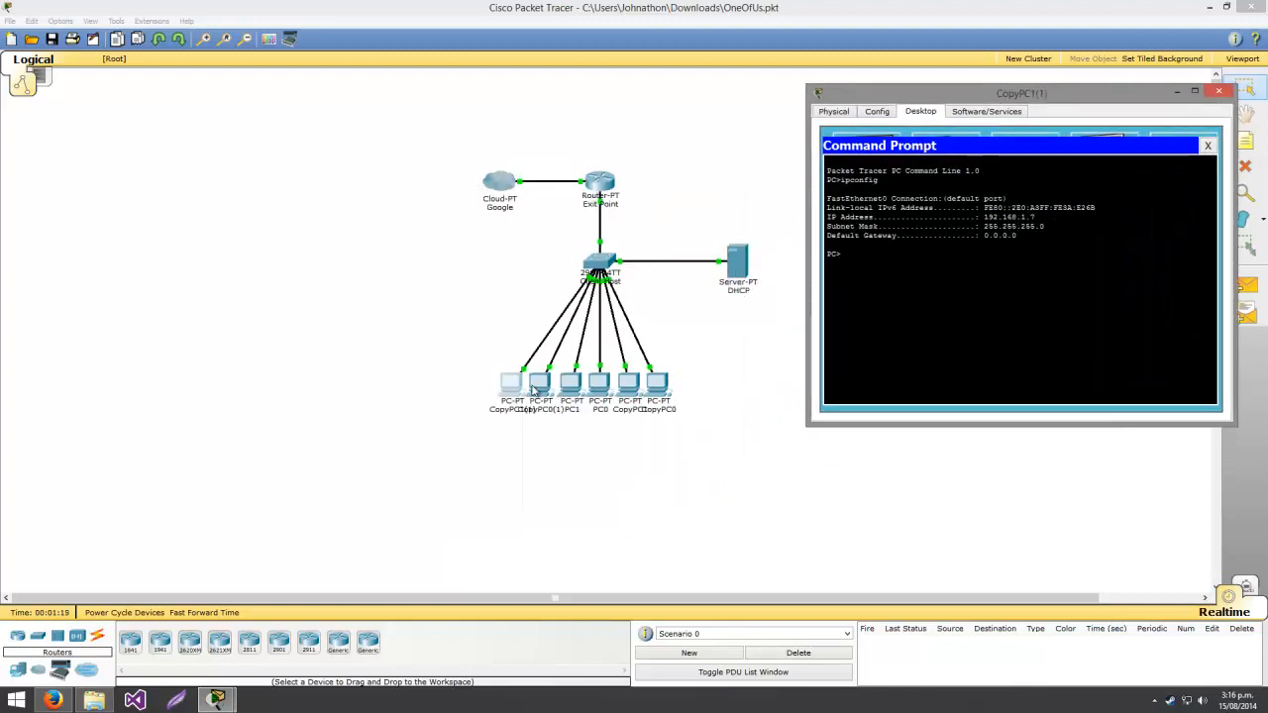
Open the command prompt of PC1 and run ipconfig there
click(571, 384)
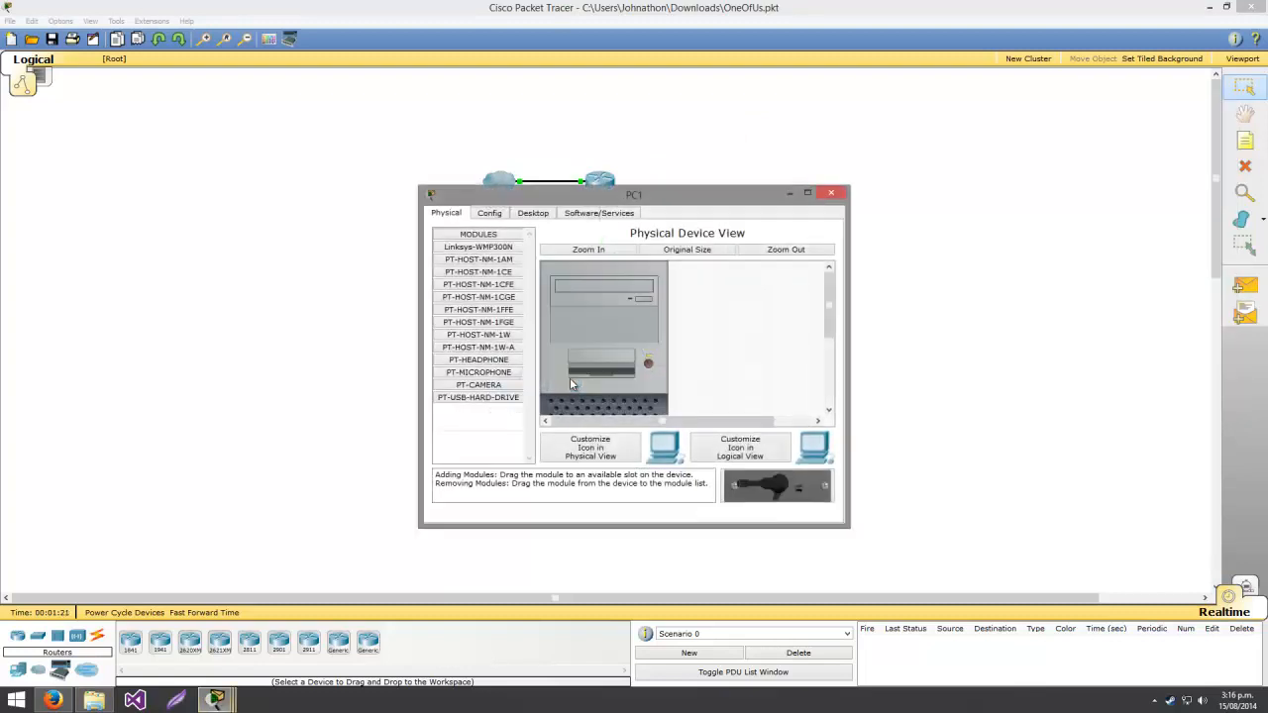
click(535, 212)
click(717, 262)
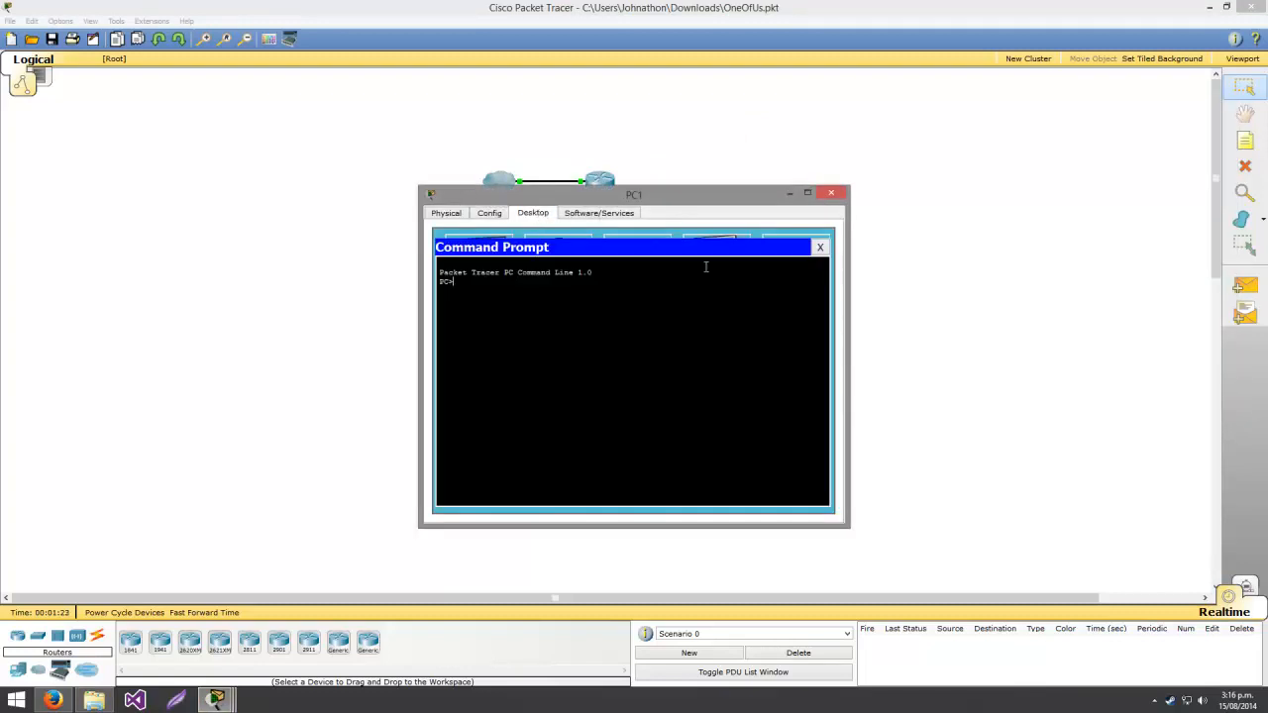
text(ipconfig)
key(Return)
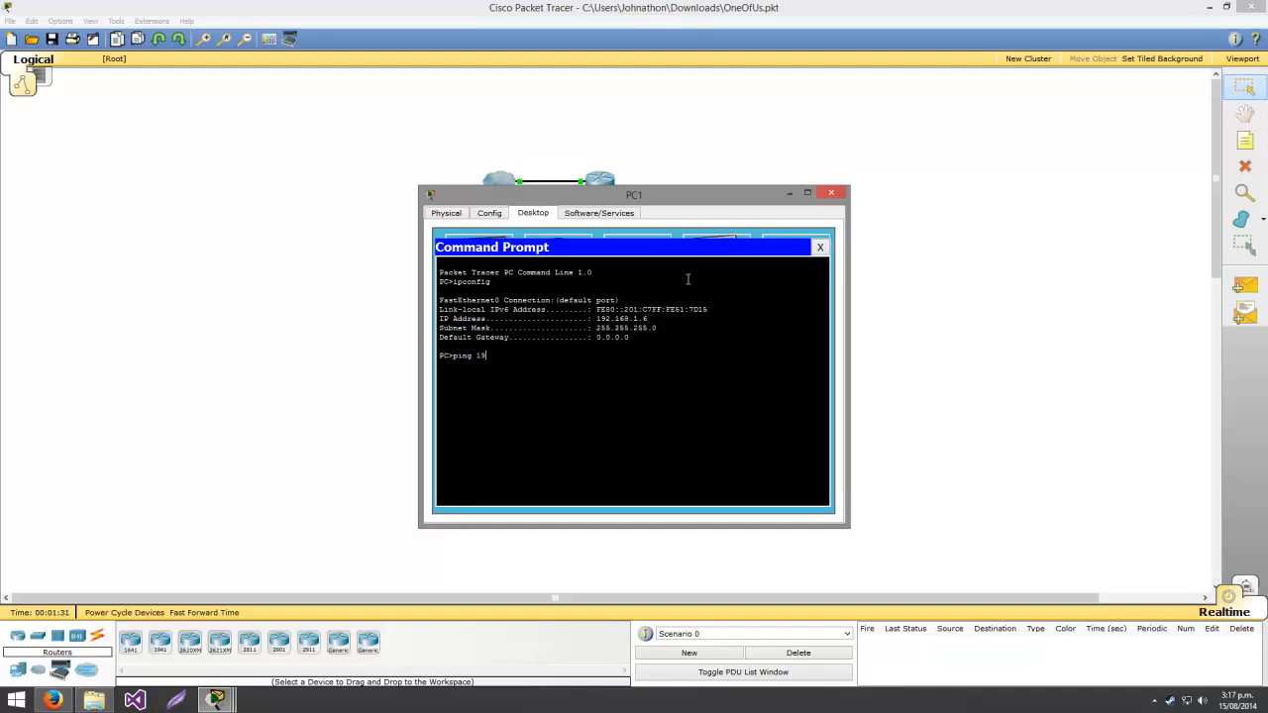
Ping 192.168.1.6 and 192.168.1.4 from PC1, interrupting each ping after a few replies
text(ping 192.168.1.6)
key(Return)
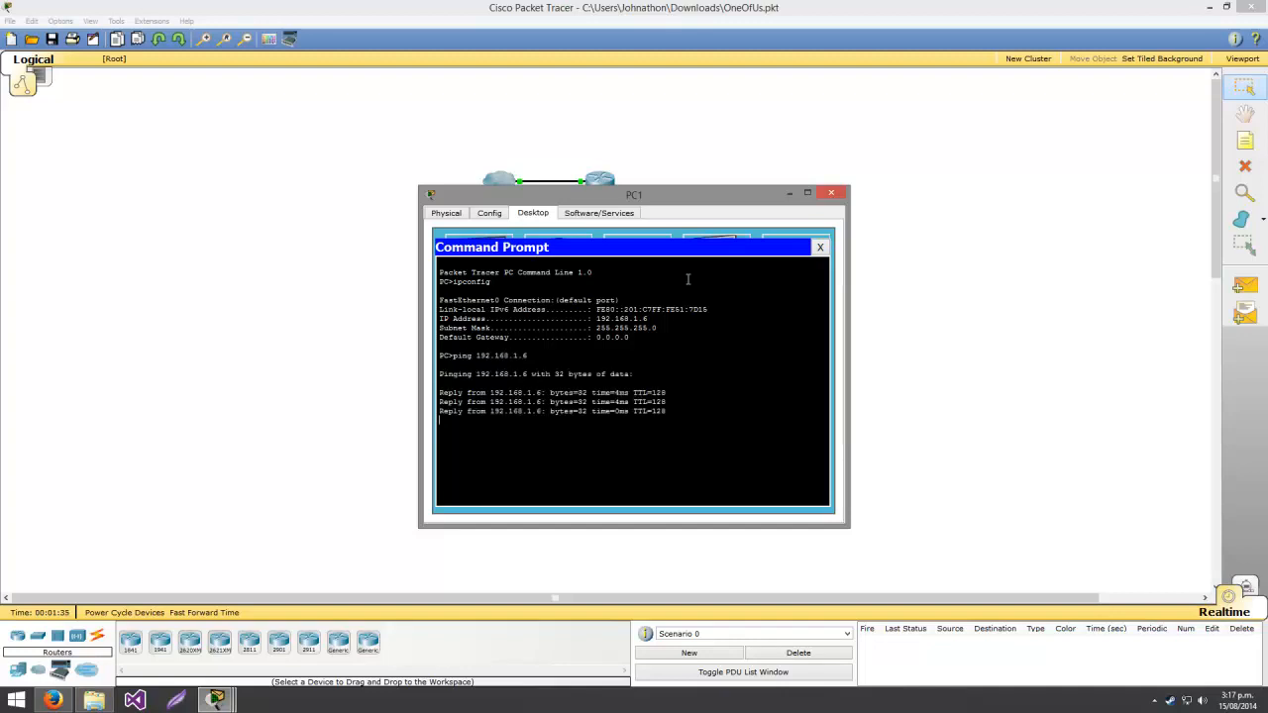
key(ctrl+c)
key(Up)
key(BackSpace)
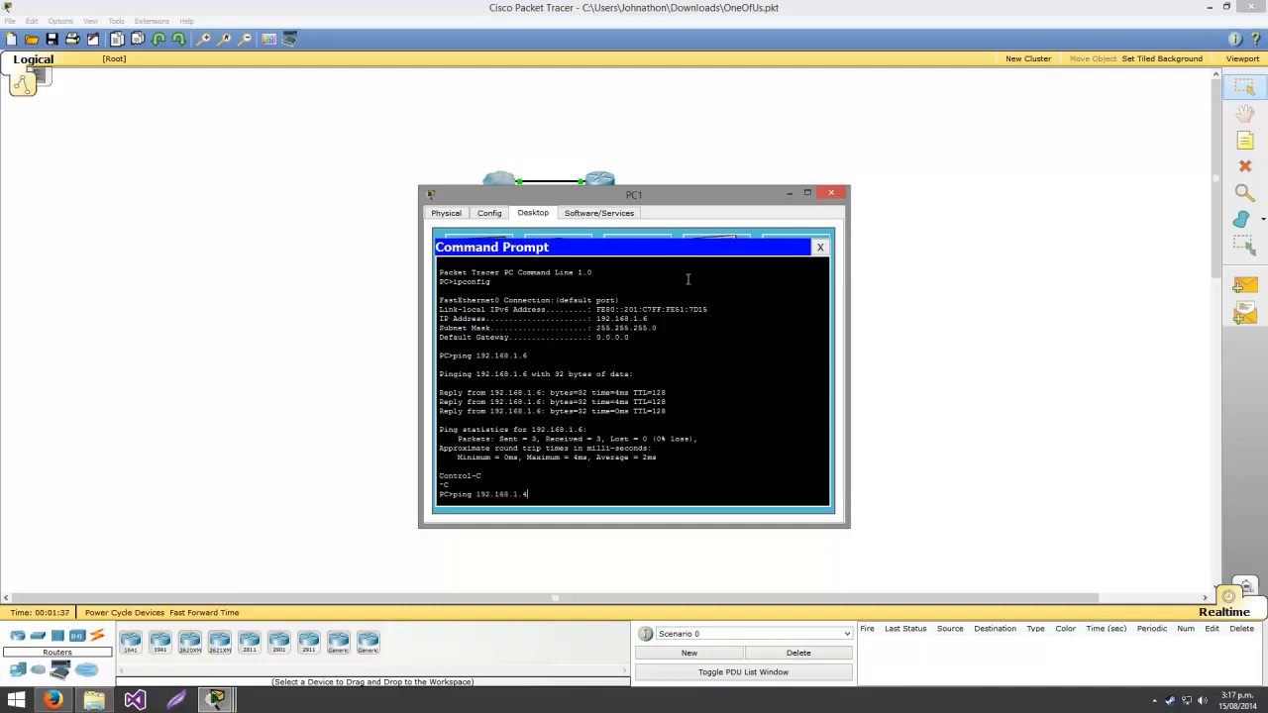
text(4)
key(Return)
key(ctrl+c)
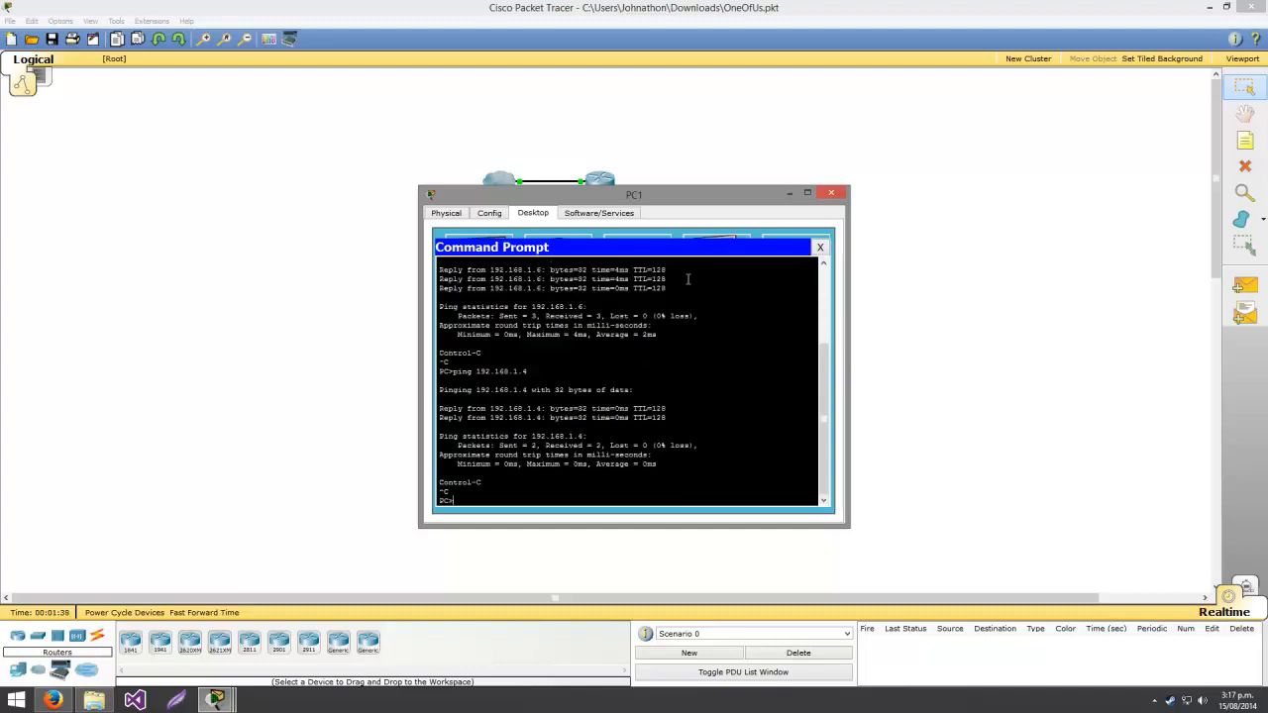
Ping 192.168.1.3 and 192.168.1.1 from PC1, interrupting each ping early
key(Up)
text(3)
key(Return)
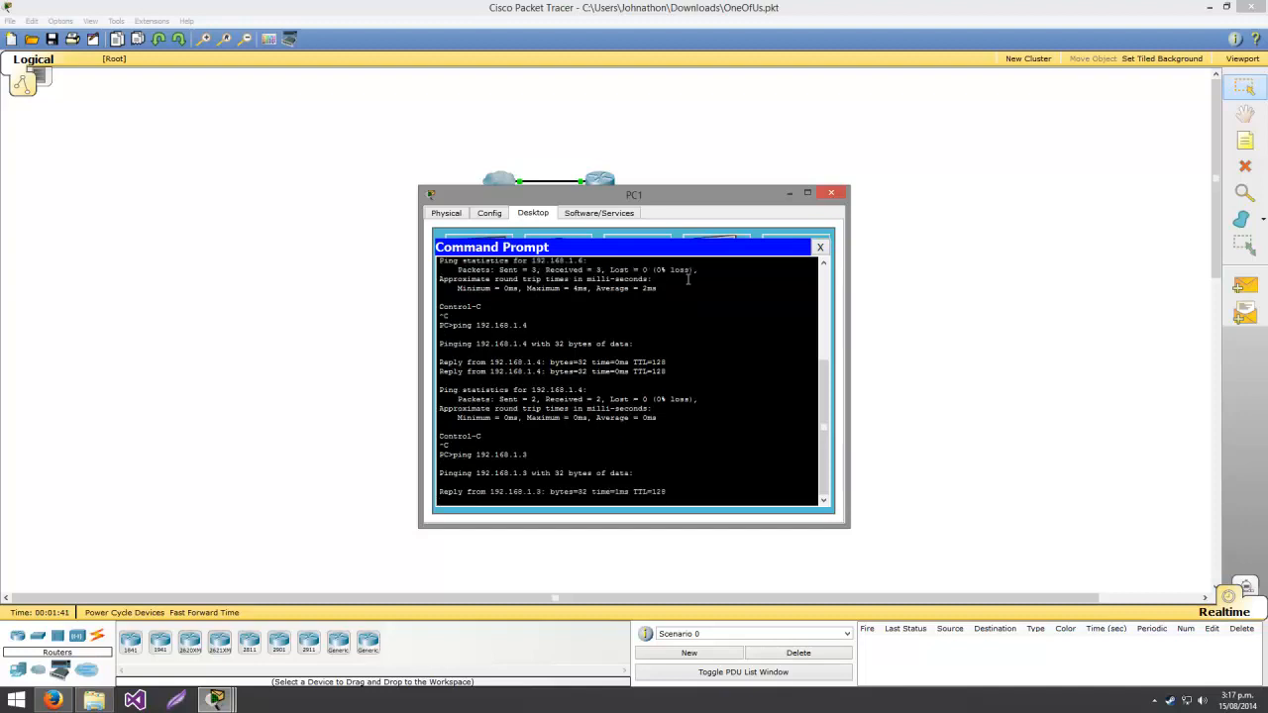
key(ctrl+c)
key(Up)
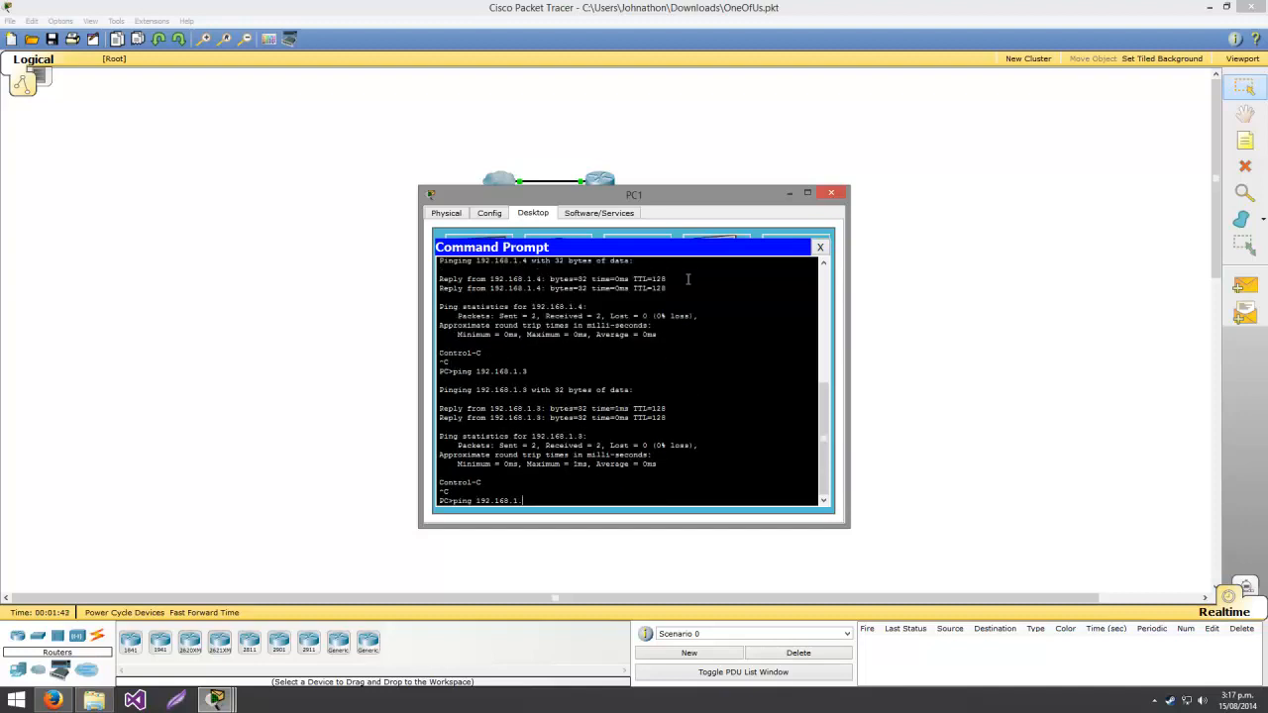
text(1)
key(Return)
key(ctrl+c)
Ping 192.168.1.5 from PC1, then close the PC1 and CopyPC1(1) windows
key(Up)
key(BackSpace)
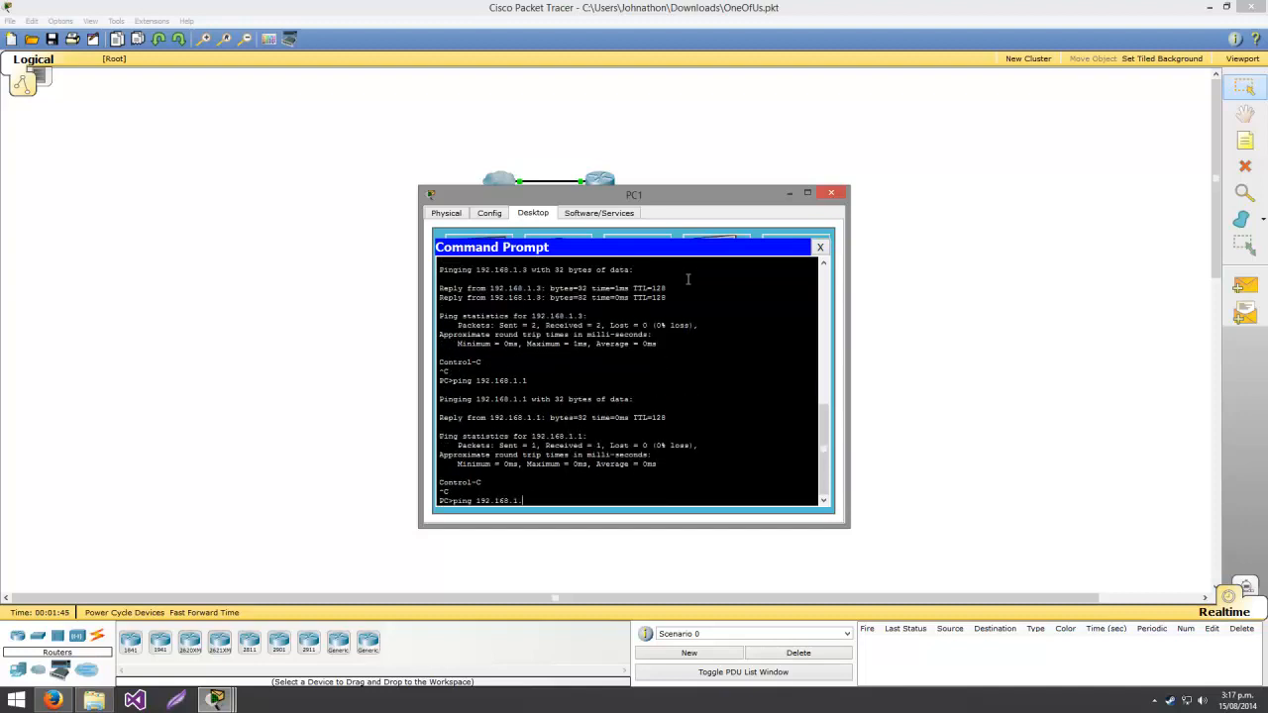
text(5)
key(Return)
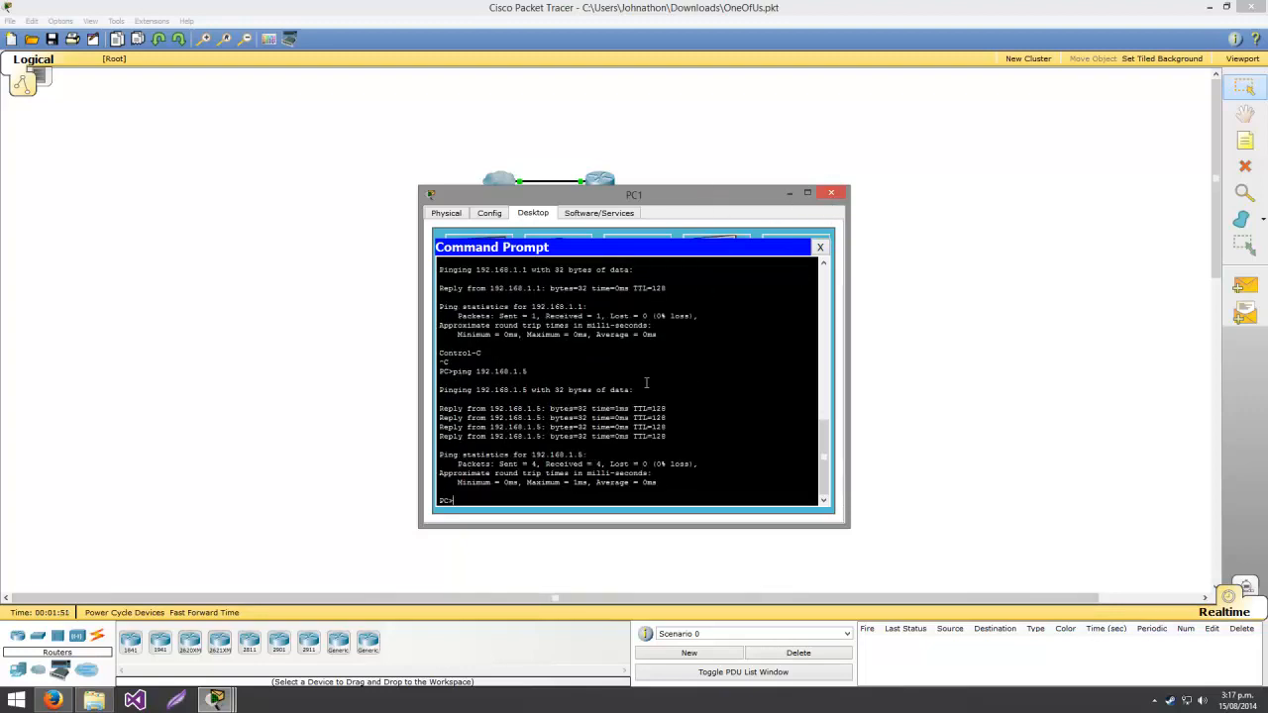
click(831, 192)
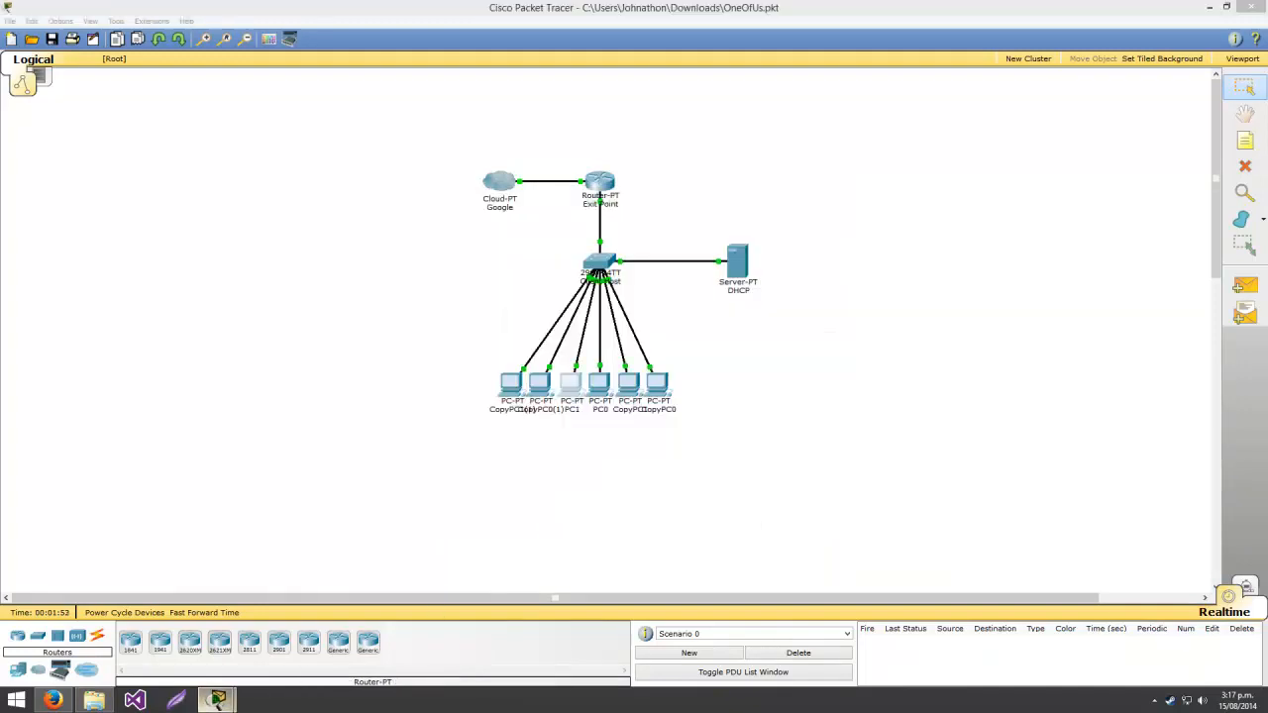
mouse_move(217, 699)
click(295, 622)
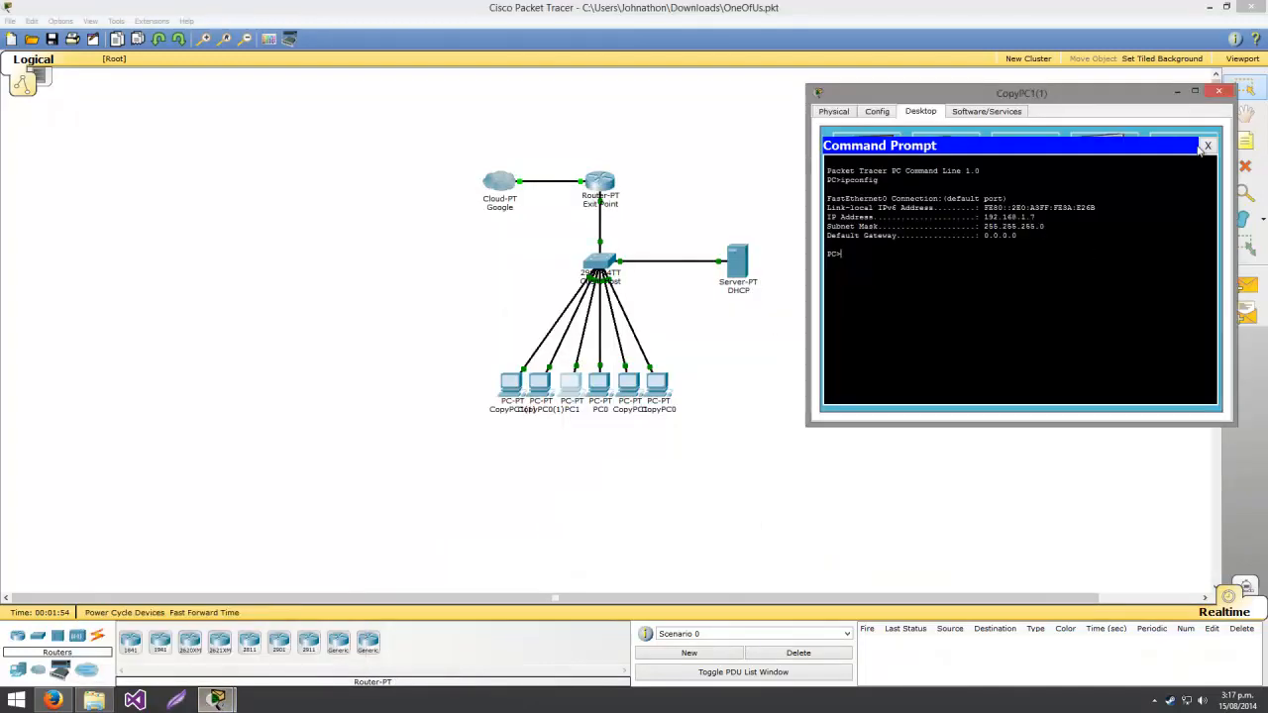
click(1216, 92)
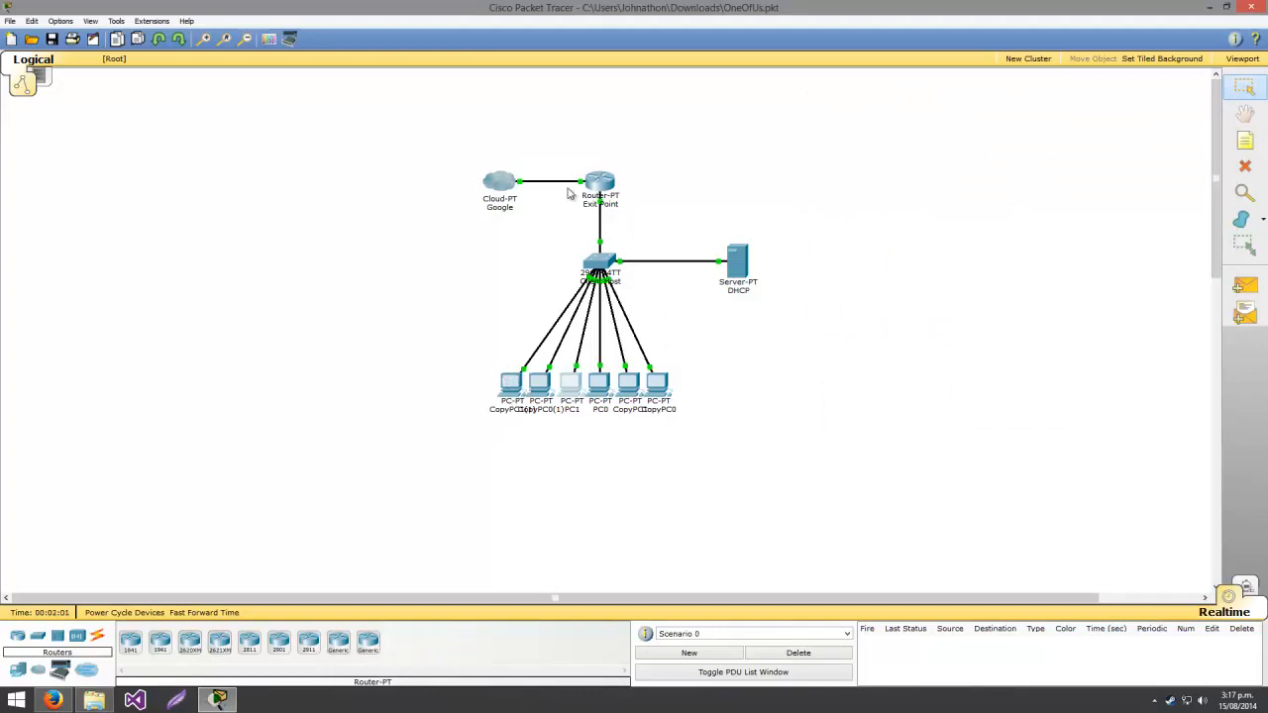
Show the FastEthernet0/0 interface settings of the Exit Point router, with its window moved beside the topology
click(600, 184)
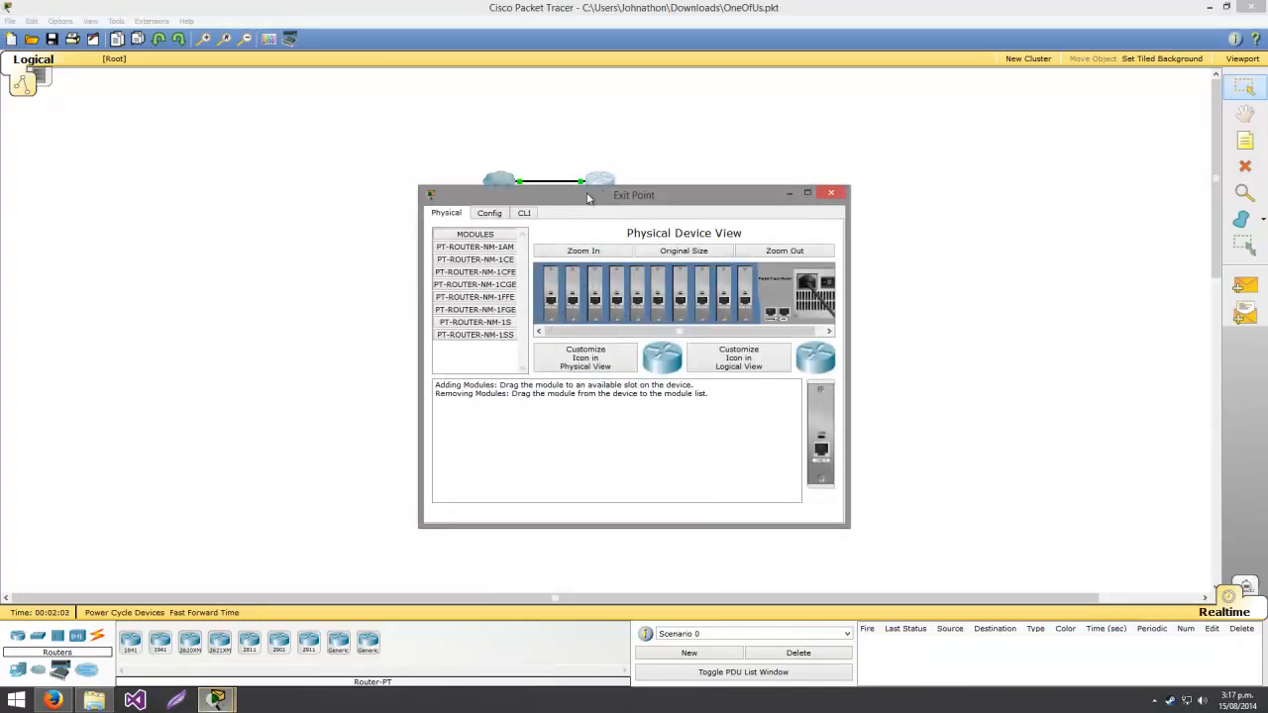
click(488, 214)
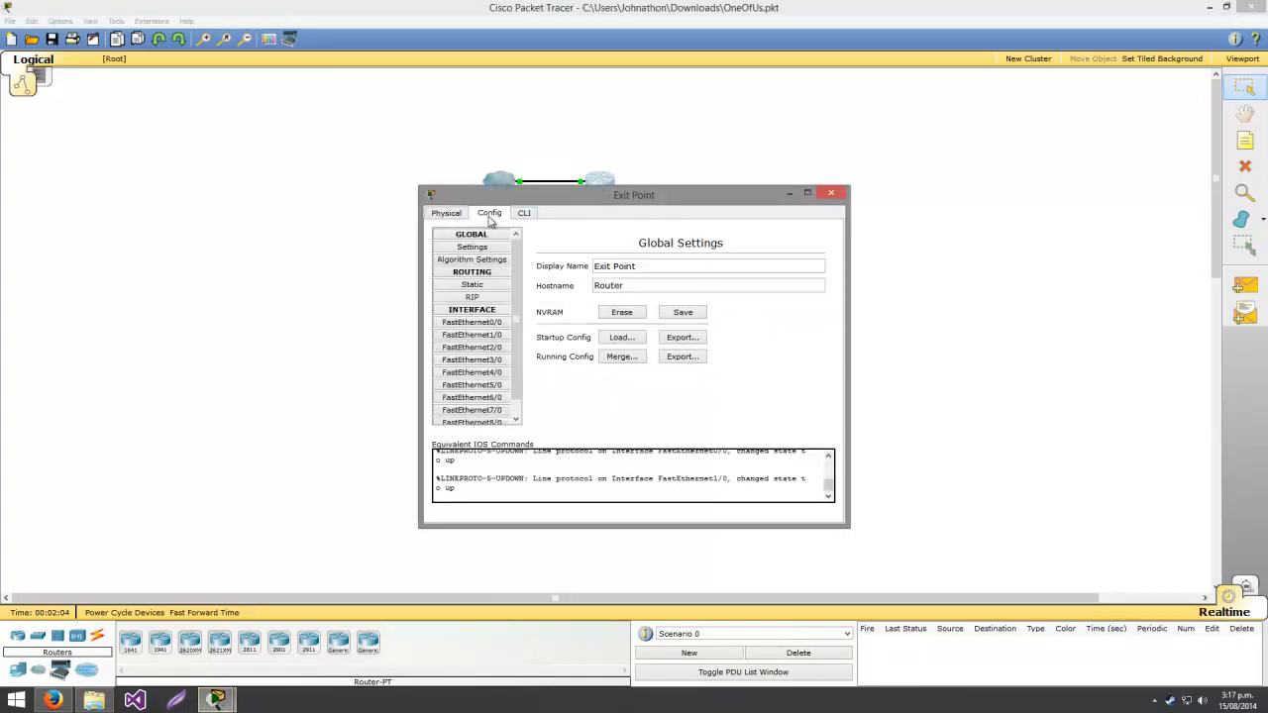
click(474, 327)
drag(611, 195, 967, 209)
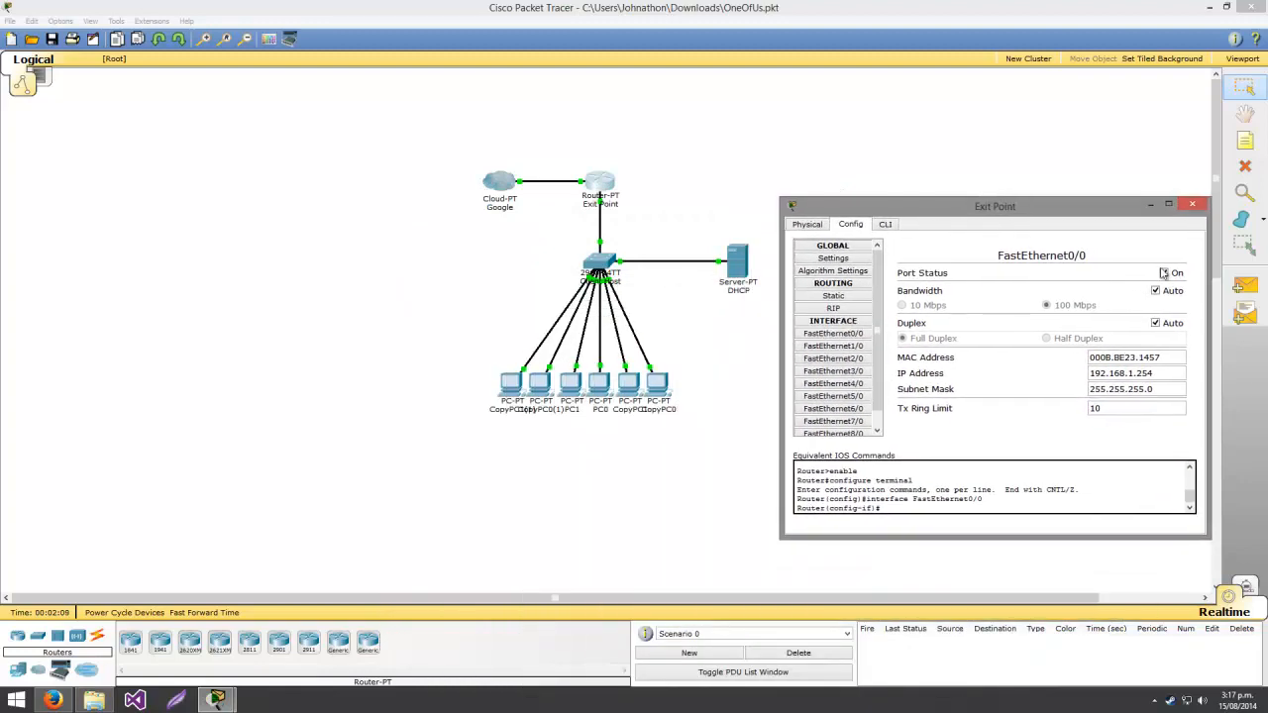
Switch the router's FastEthernet0/0 port off and back on, check its IP address, and close the router's window
click(1164, 273)
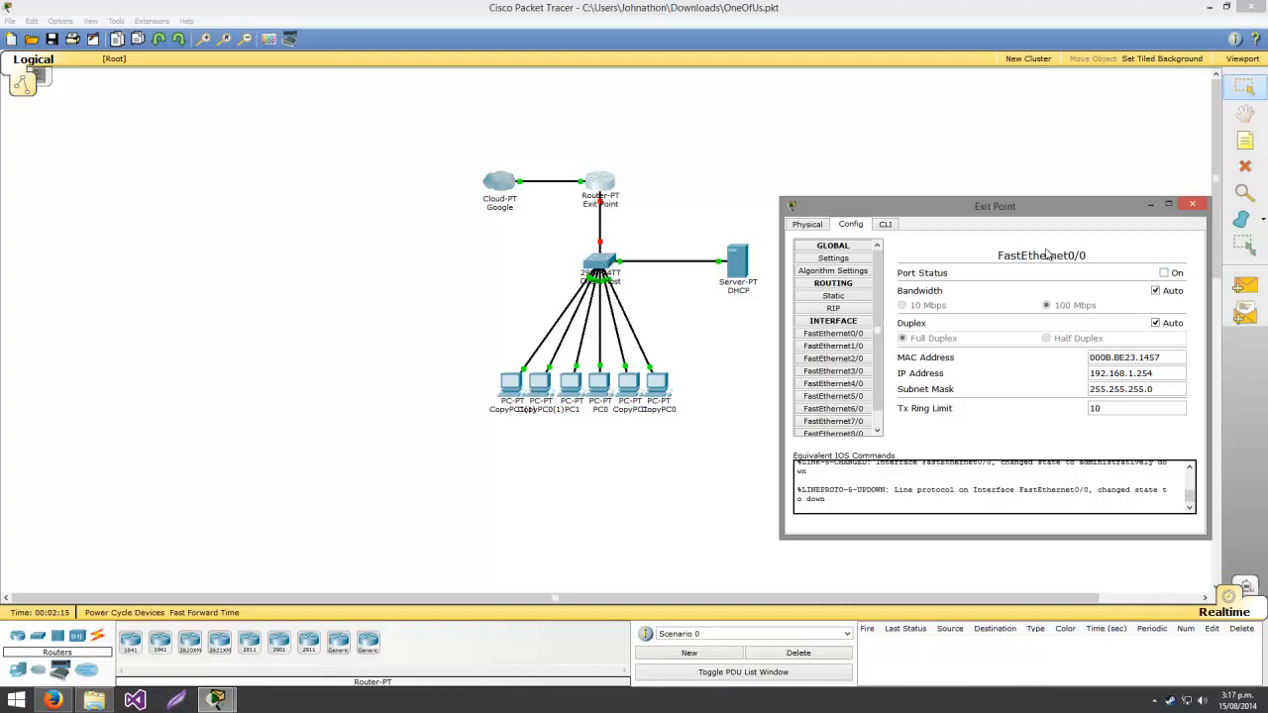
click(1165, 274)
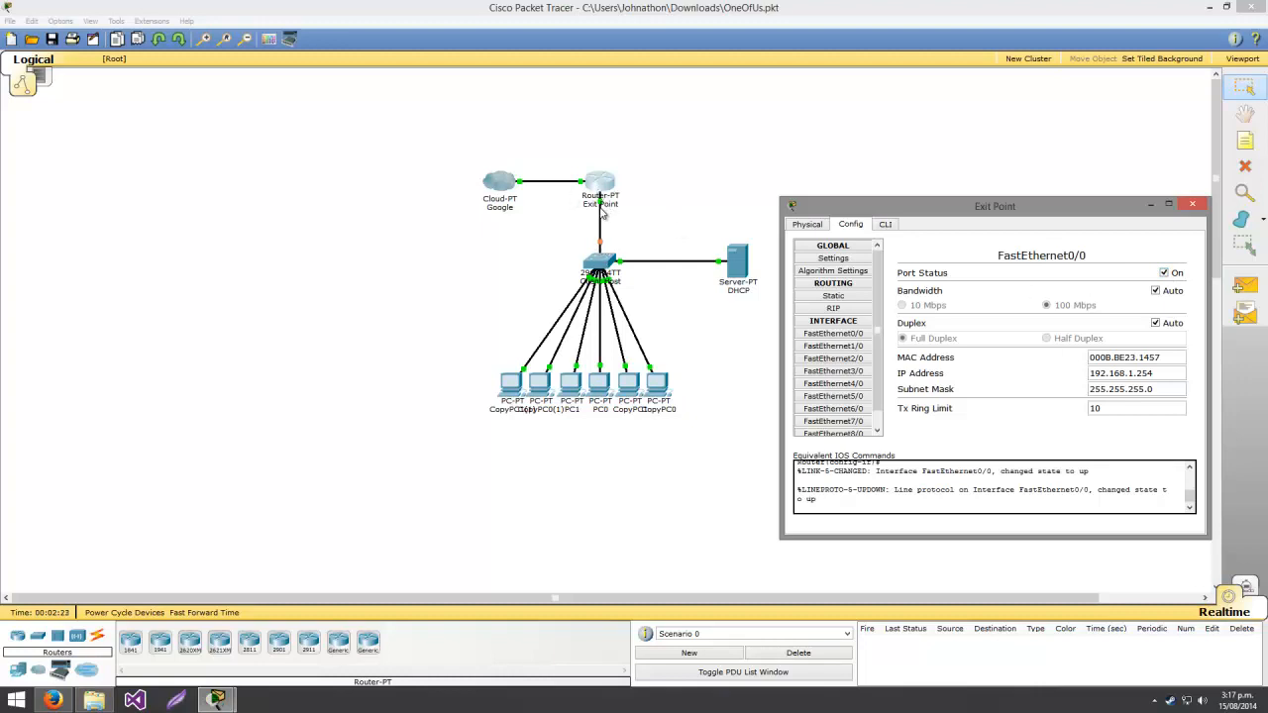
drag(1155, 373, 1082, 384)
click(1089, 361)
click(1192, 206)
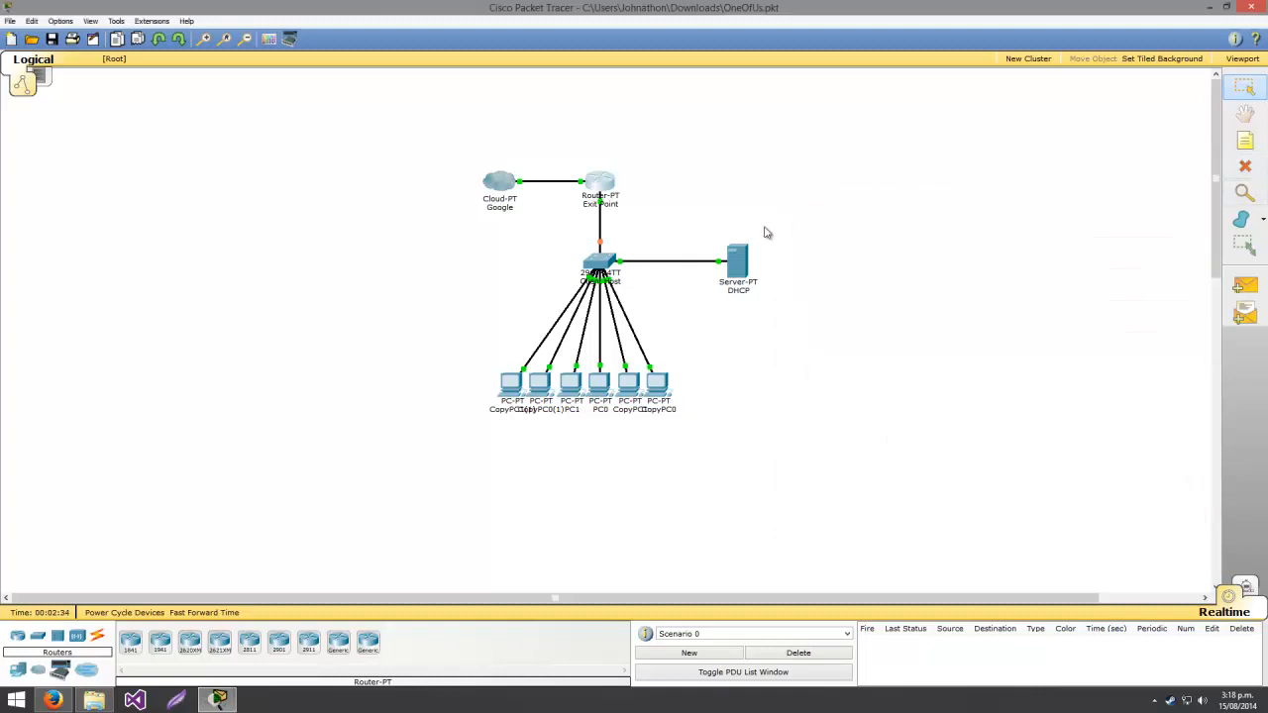
Examine the Client Host switch's FastEthernet0/1, 0/2, 0/3, 0/10 and 0/7 interface settings, and move its window beside the topology
click(604, 258)
click(489, 212)
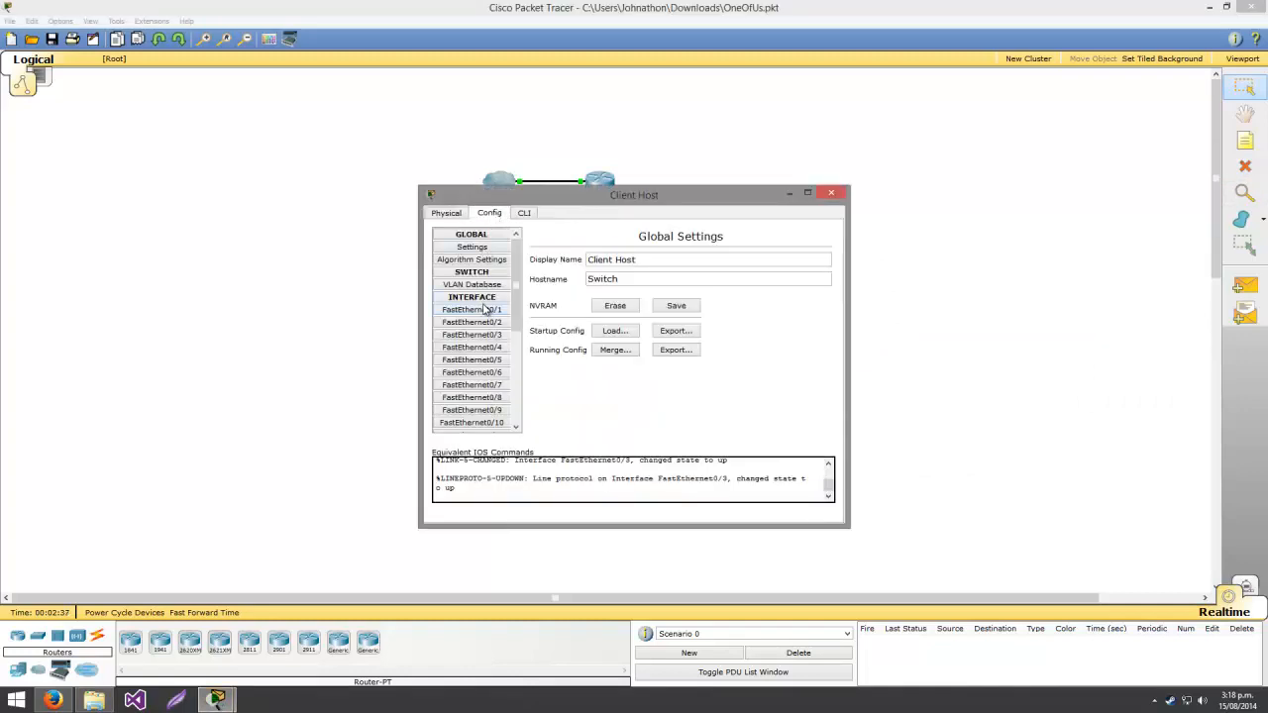
click(483, 310)
click(484, 322)
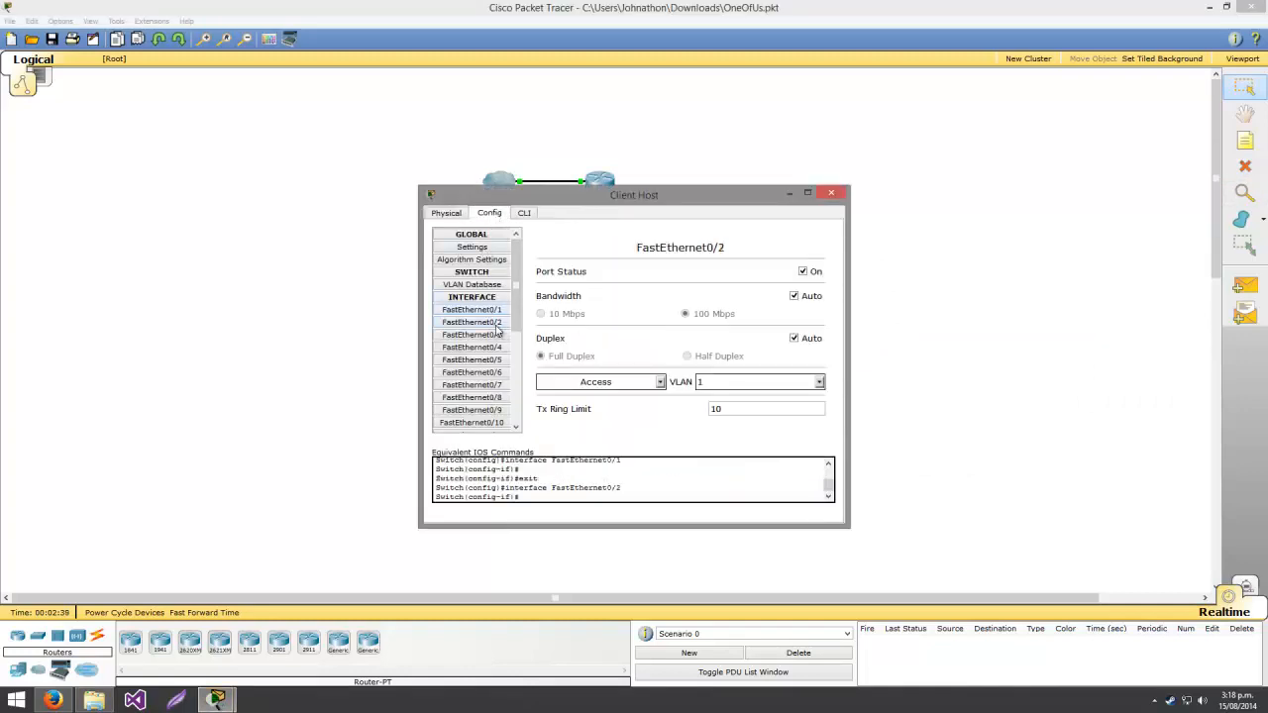
click(482, 336)
click(481, 422)
click(471, 385)
drag(634, 198, 960, 184)
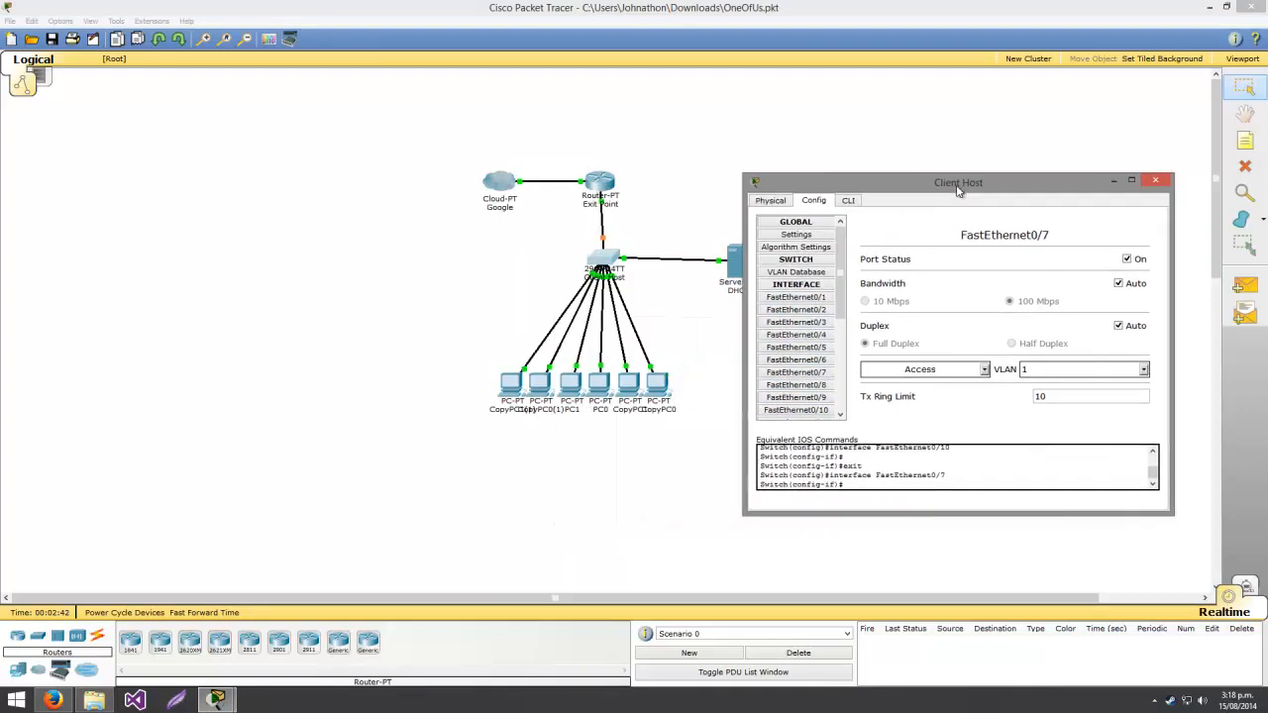
Switch the Client Host switch's FastEthernet0/2 port off and back on
click(798, 310)
click(1129, 257)
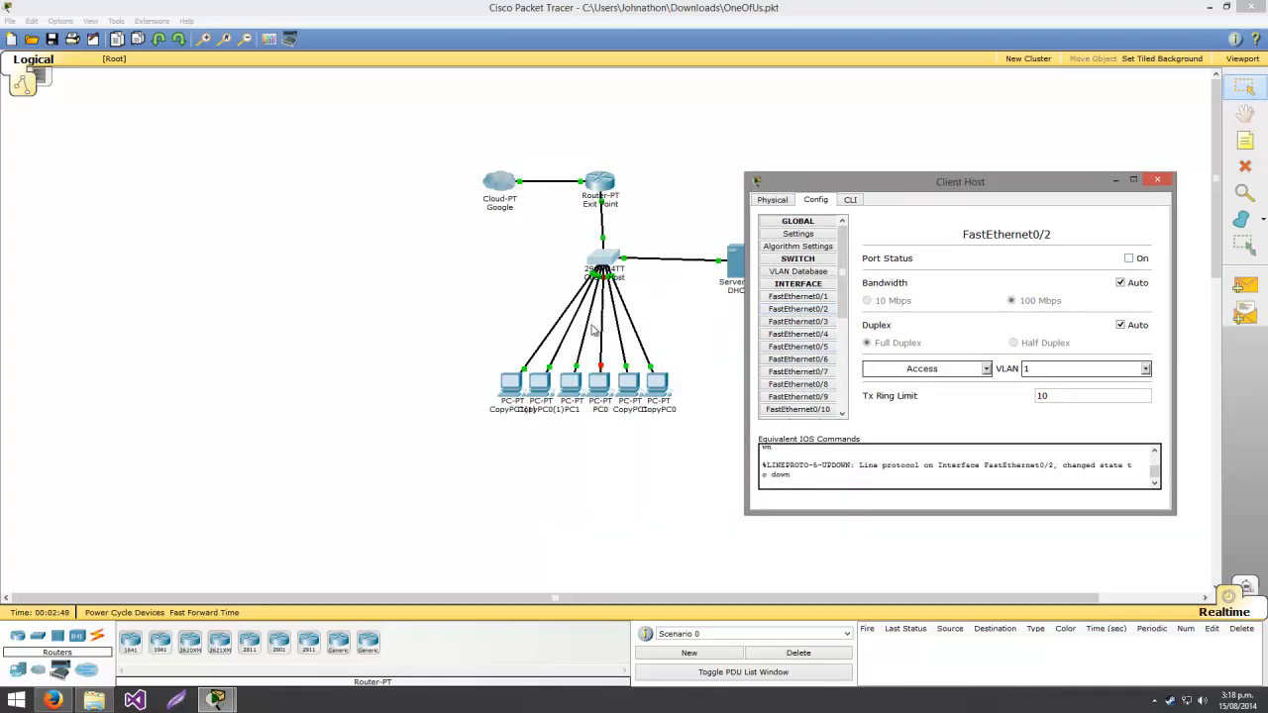
click(1129, 258)
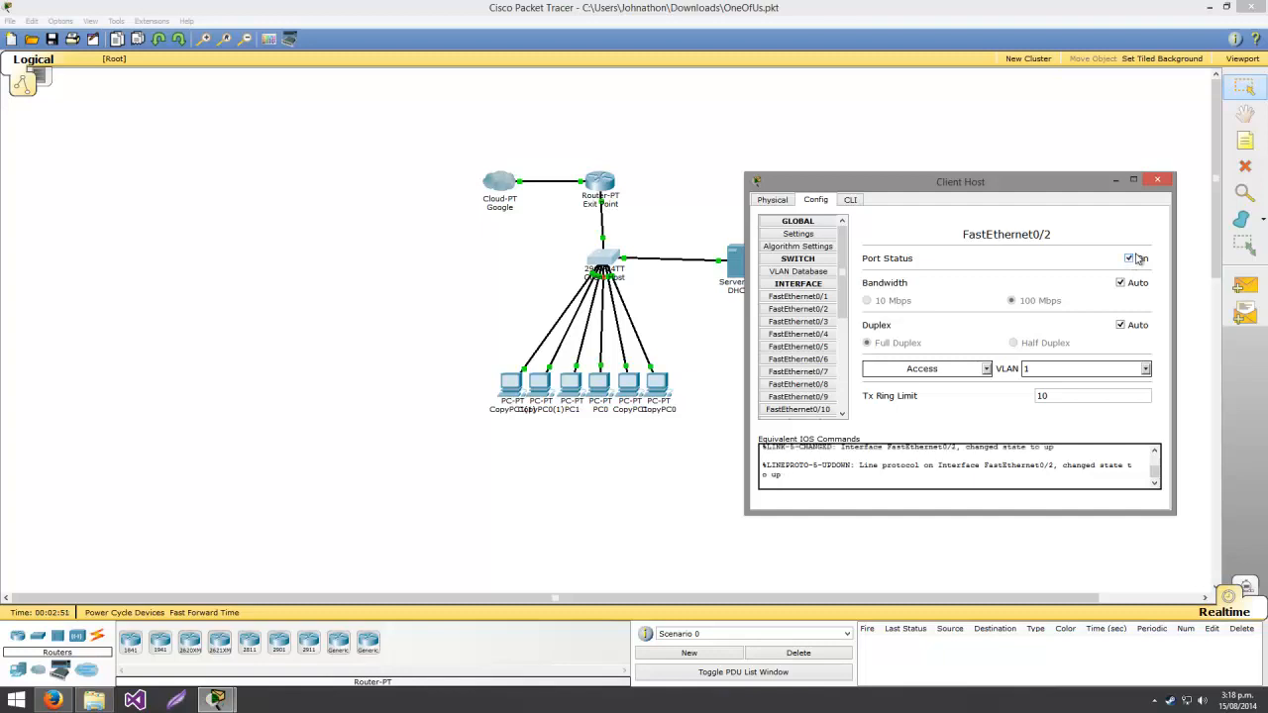
Close the switch's window, ping 192.168.1.254 from CopyPC1's command prompt, and close CopyPC1
click(1157, 180)
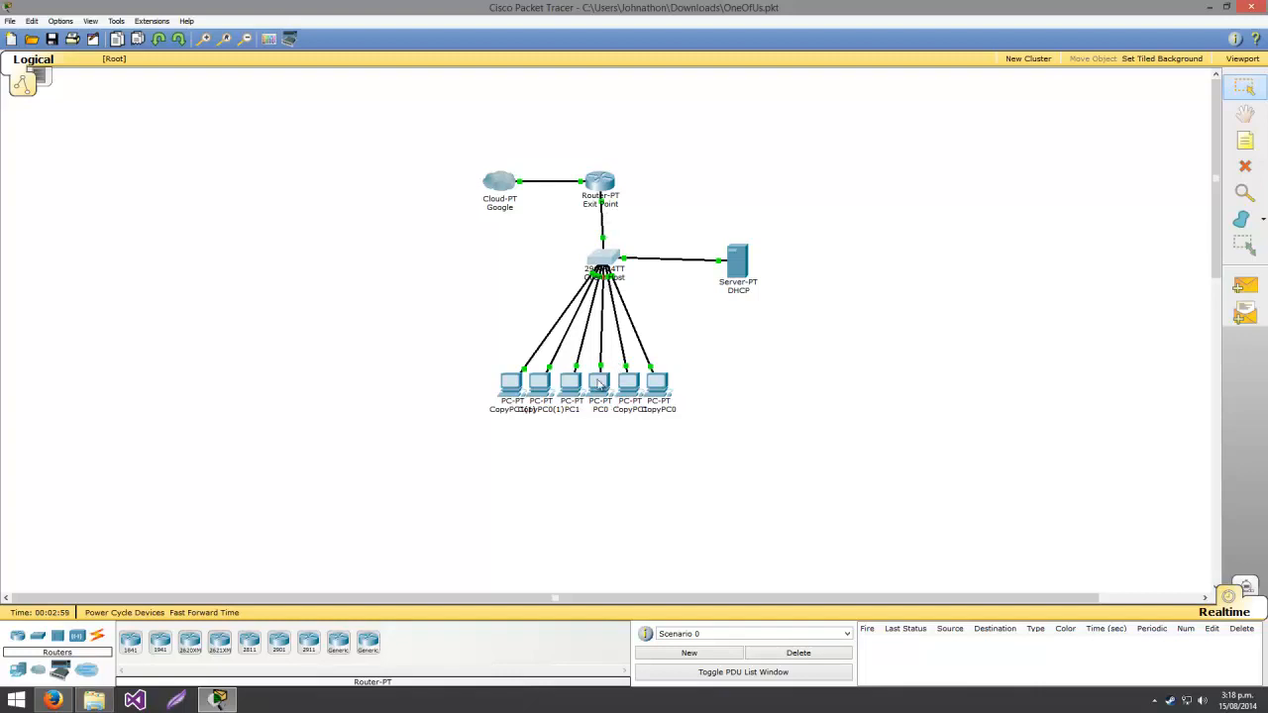
click(632, 386)
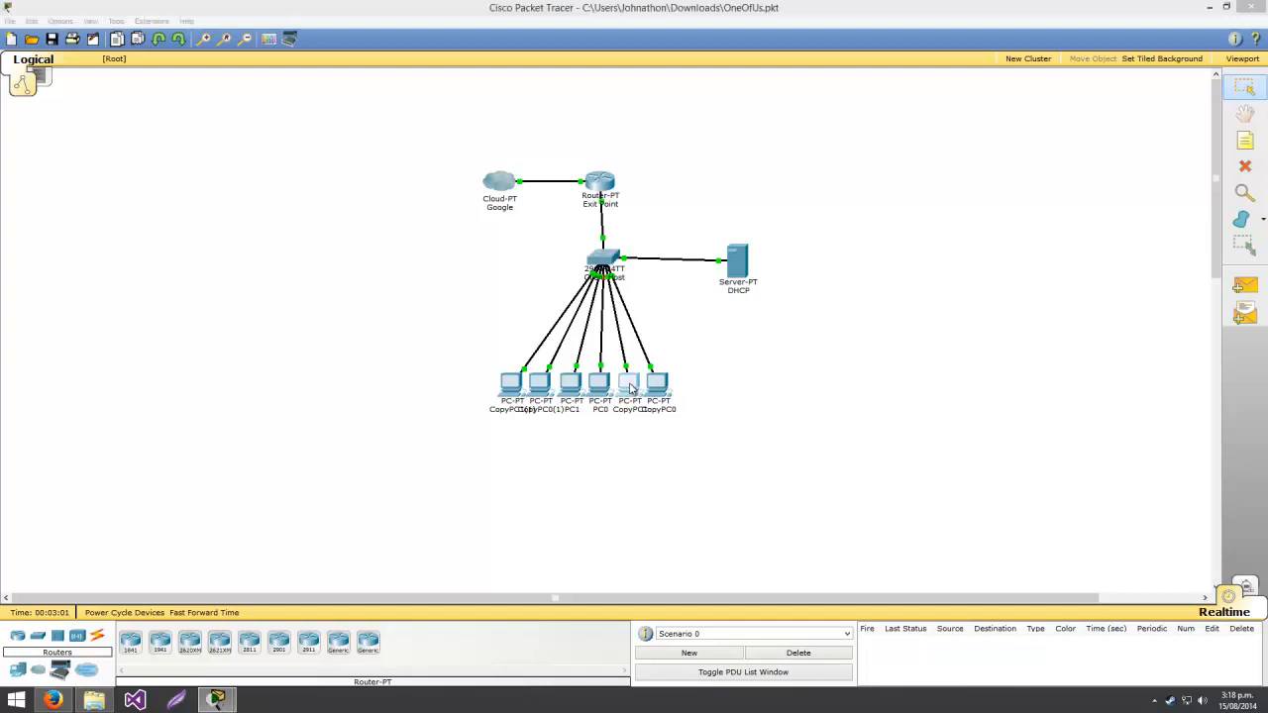
click(526, 215)
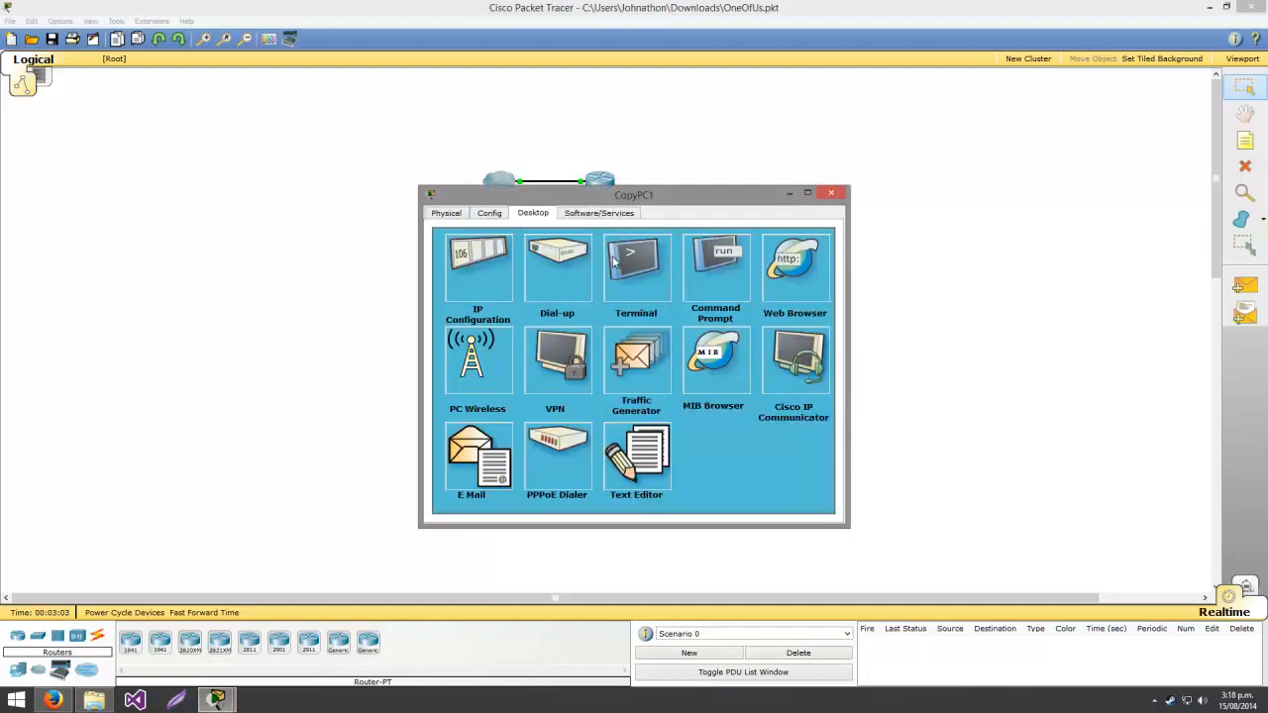
click(694, 266)
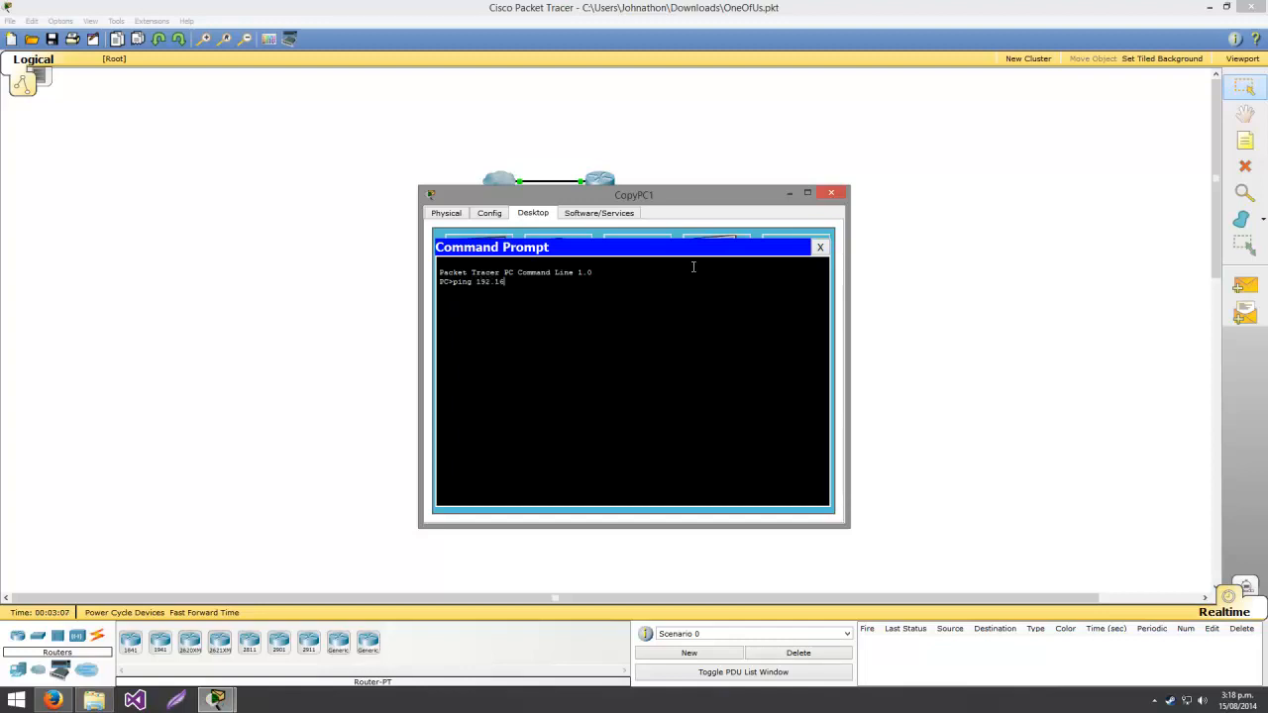
text(ping 192.168.1.254)
key(Return)
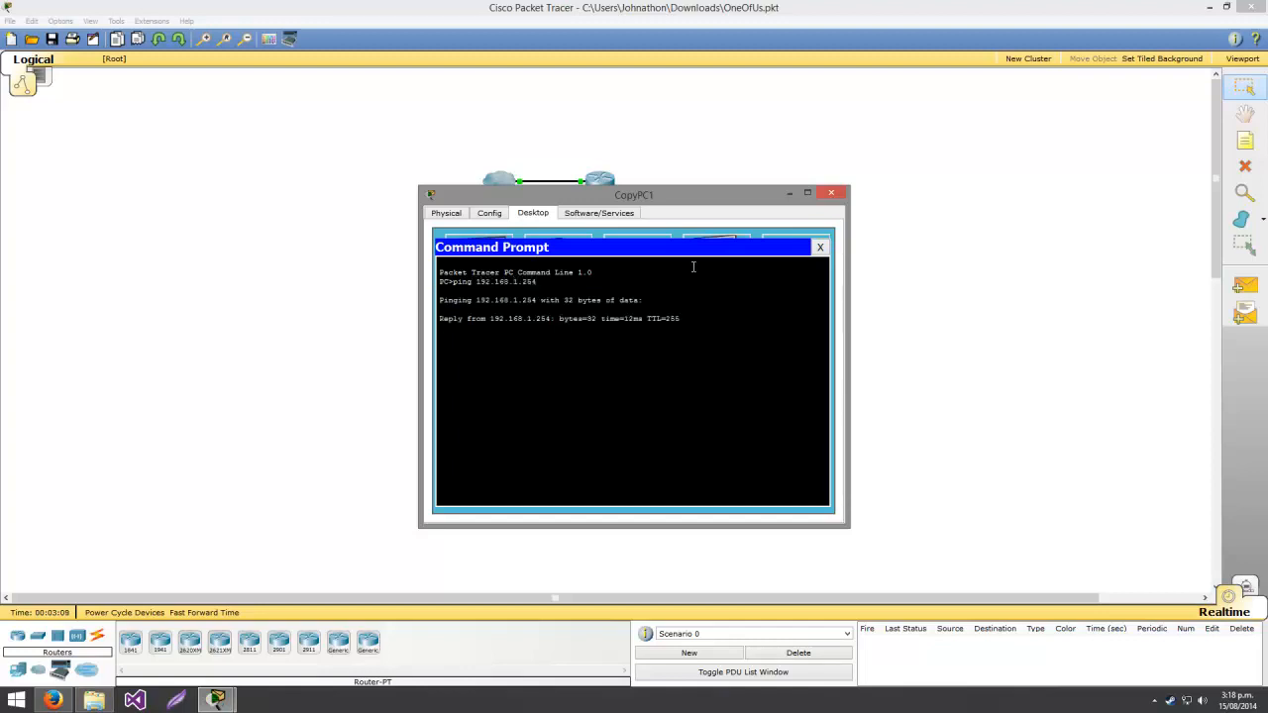
click(831, 193)
Check CopyPC0's addressing by running ipconfig in its command prompt, and close the prompt
click(661, 386)
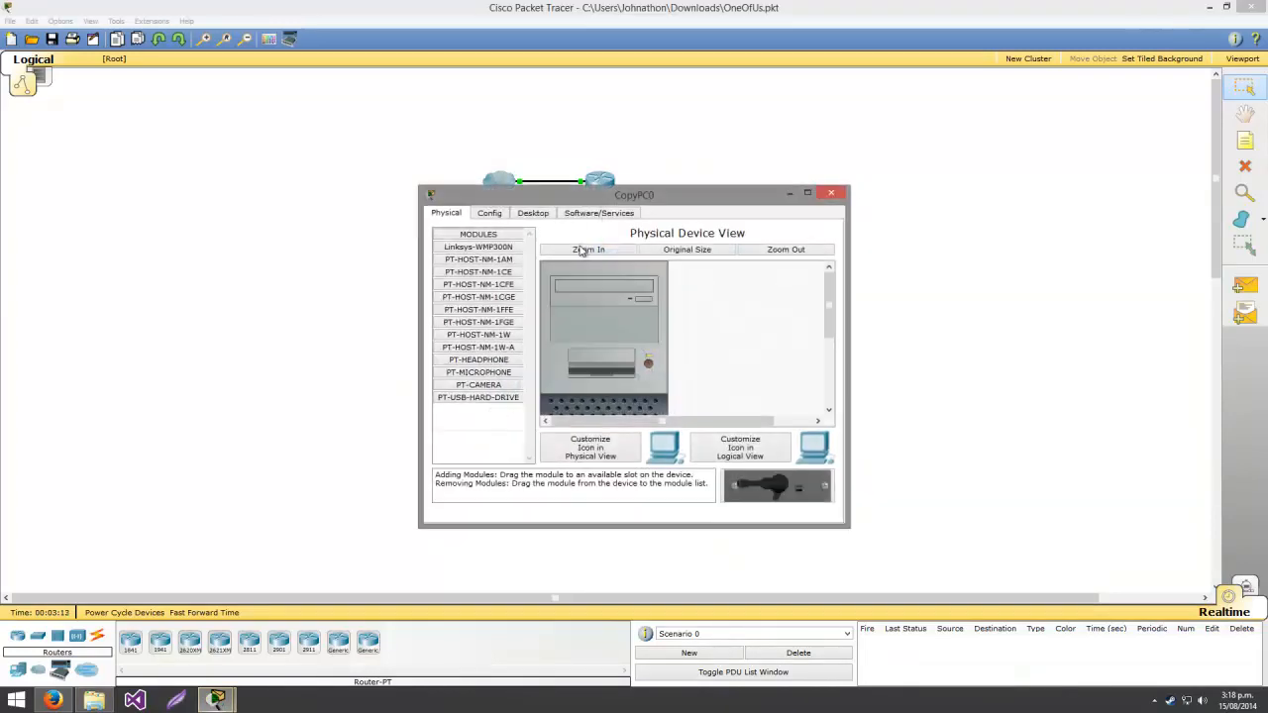
click(532, 212)
click(723, 256)
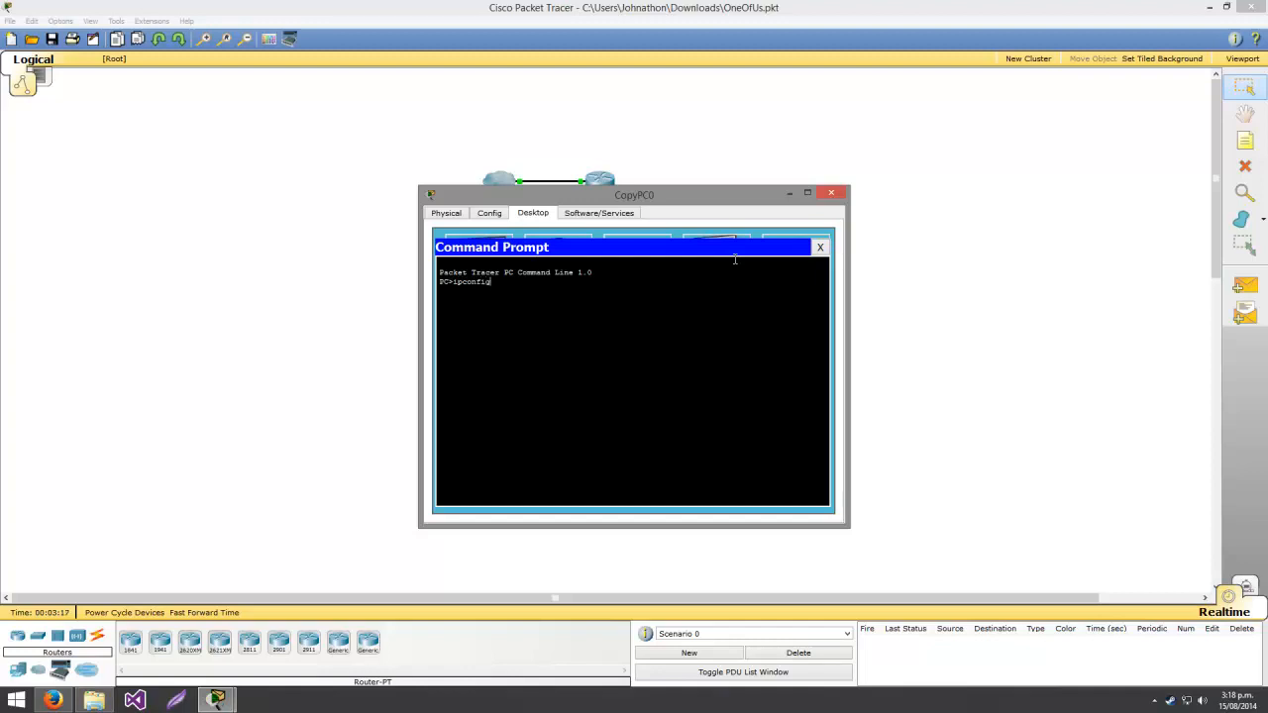
text(ipconfig)
key(Return)
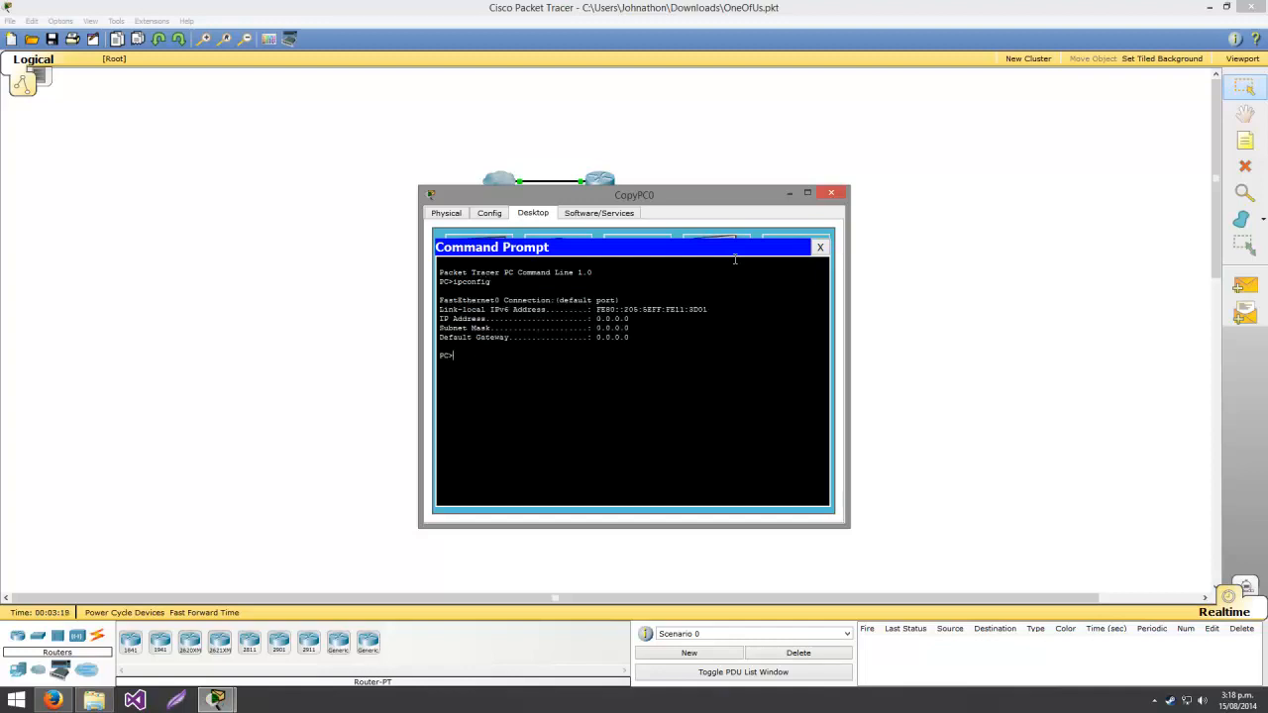
click(819, 248)
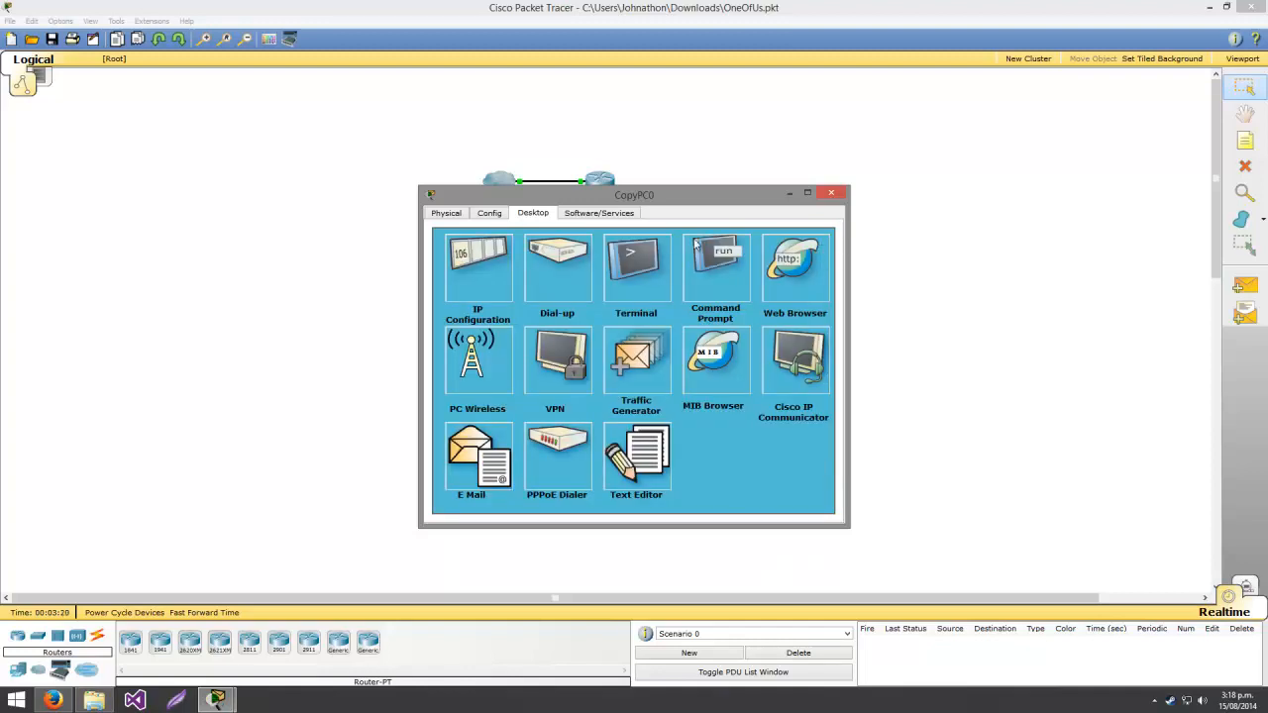
Try to renew CopyPC0's address by switching its IP configuration to Static and back to DHCP, with its window moved beside the topology
click(473, 271)
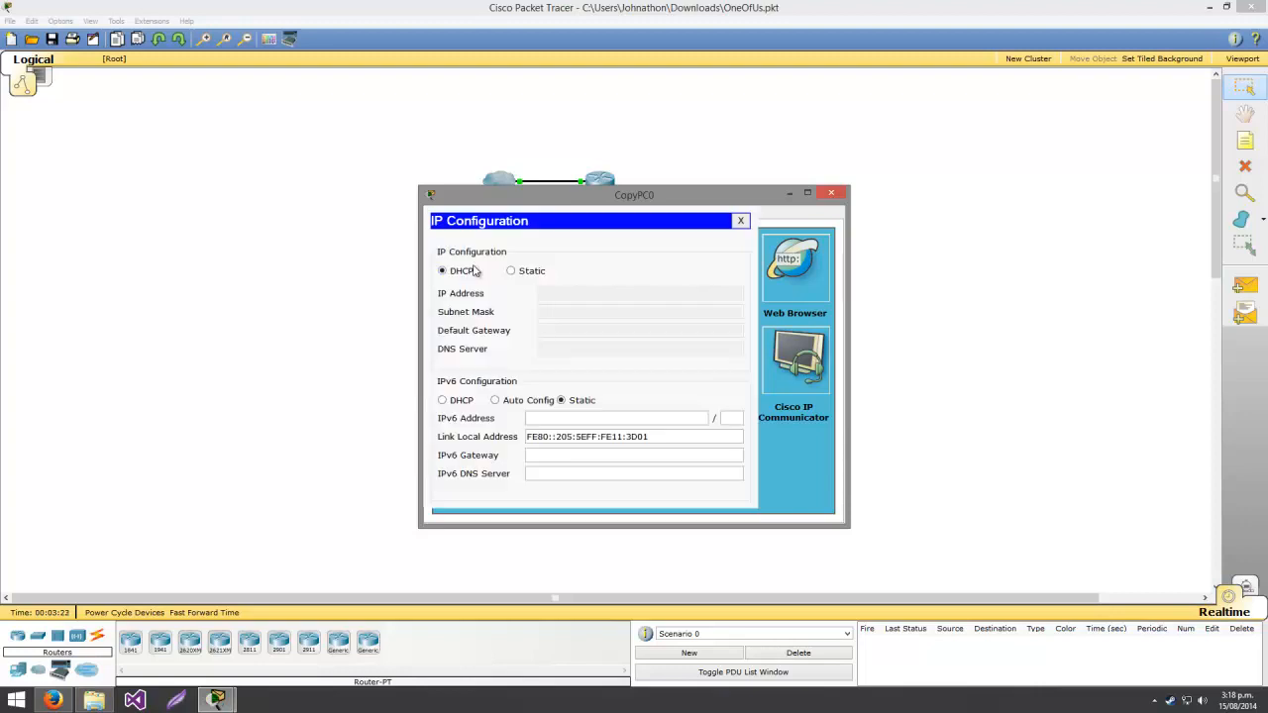
click(512, 270)
click(443, 271)
drag(639, 199, 983, 198)
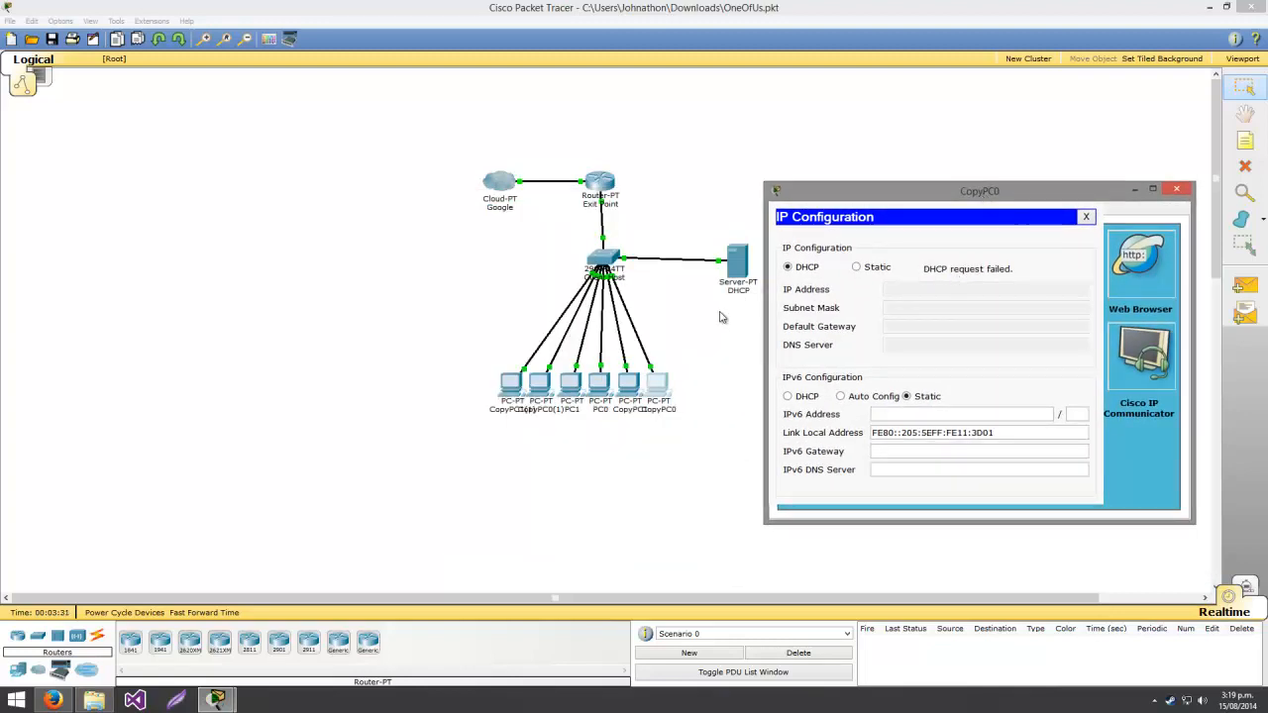
Select the ICMP deny rule in CopyPC0's IPv4 firewall settings and turn the firewall service off
click(1086, 216)
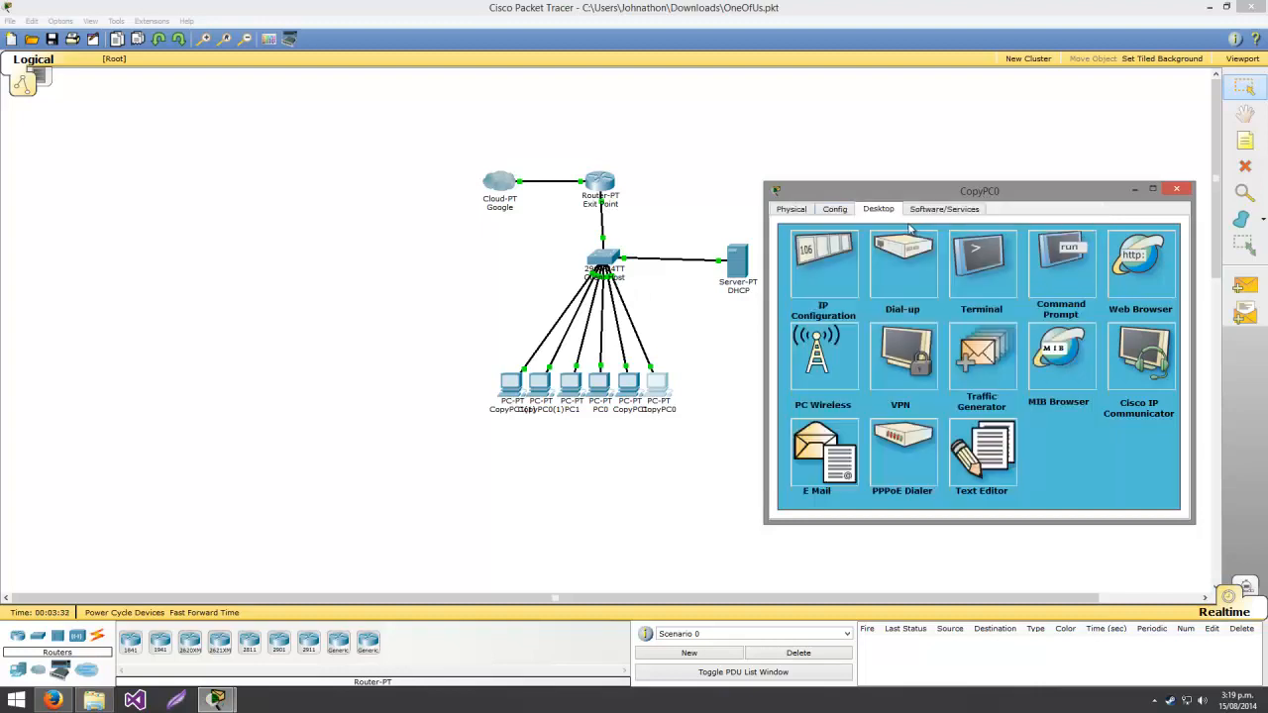
click(834, 209)
click(818, 268)
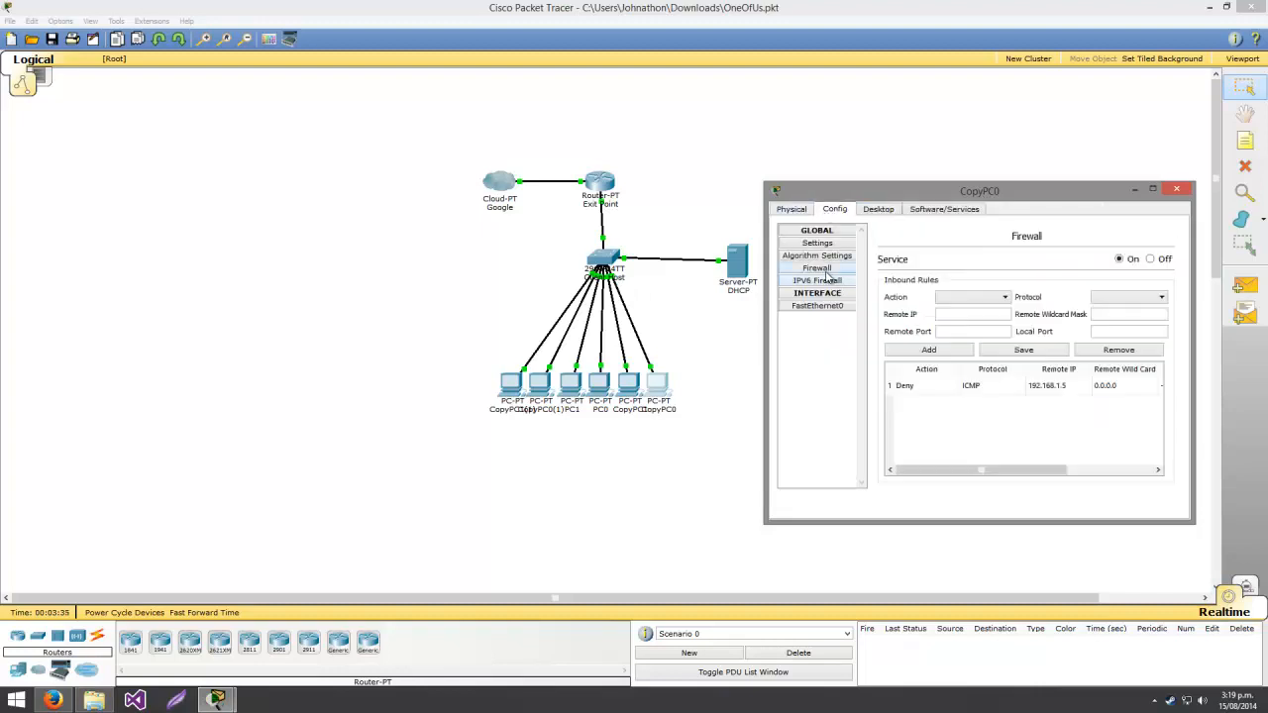
click(911, 386)
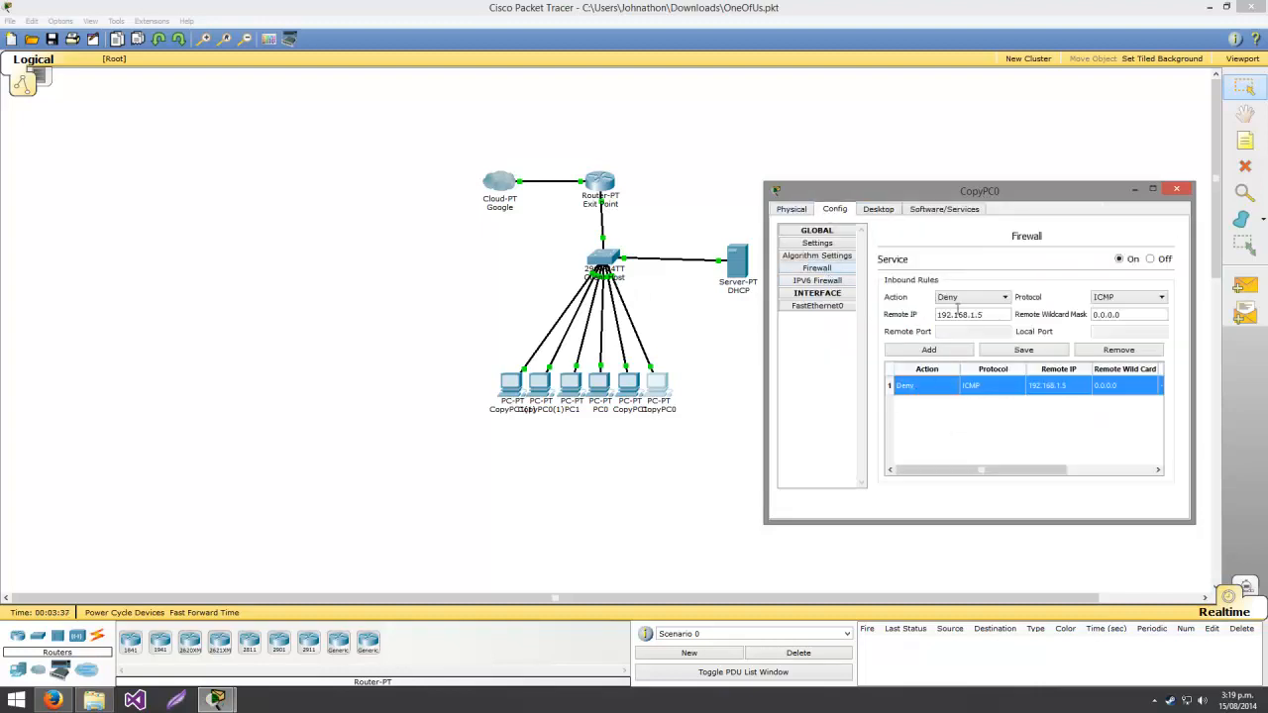
click(1150, 259)
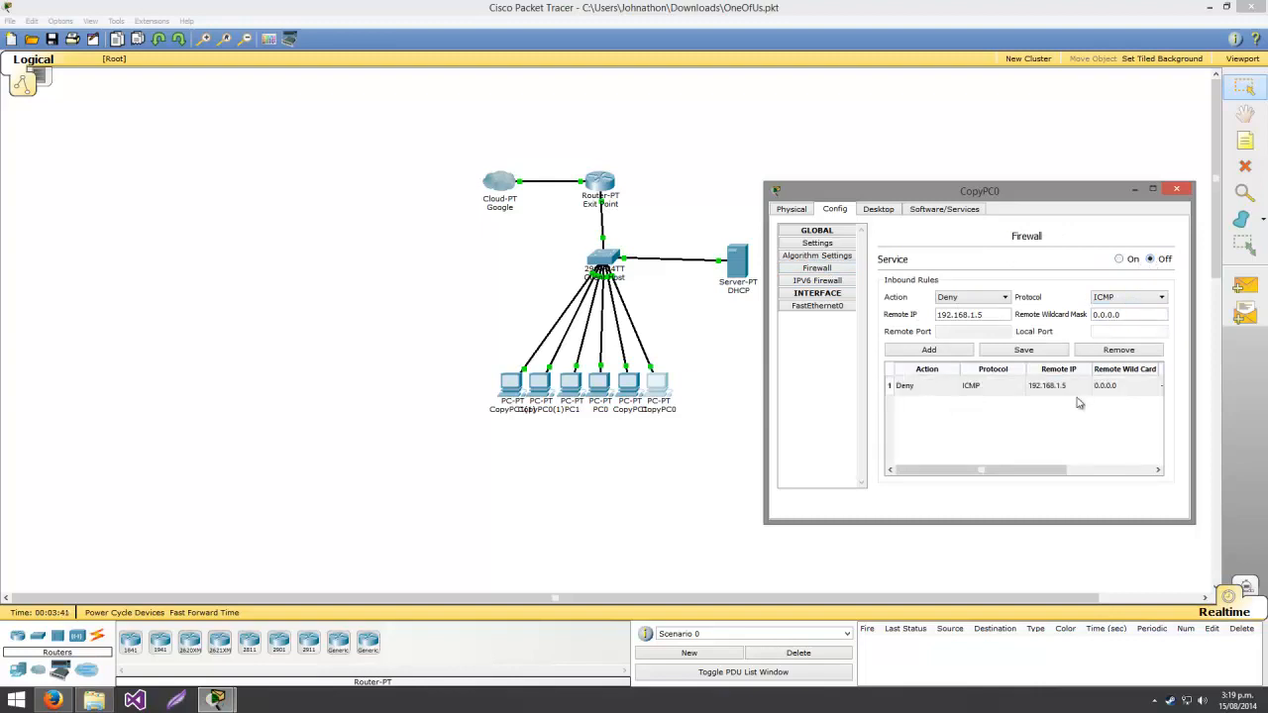
Try to remove the ICMP deny rule for 192.168.1.5 while CopyPC0's firewall is off
click(1076, 389)
click(1127, 349)
click(1090, 387)
click(1098, 353)
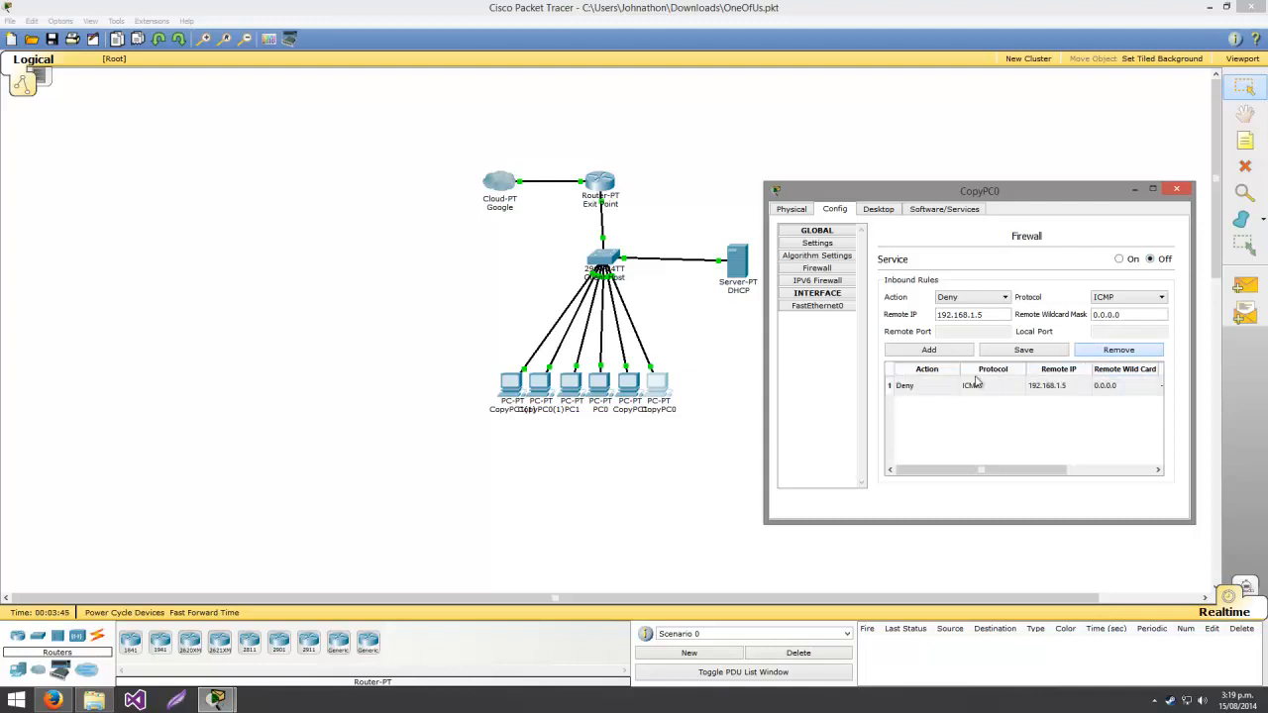
click(1032, 384)
click(1102, 357)
click(1002, 387)
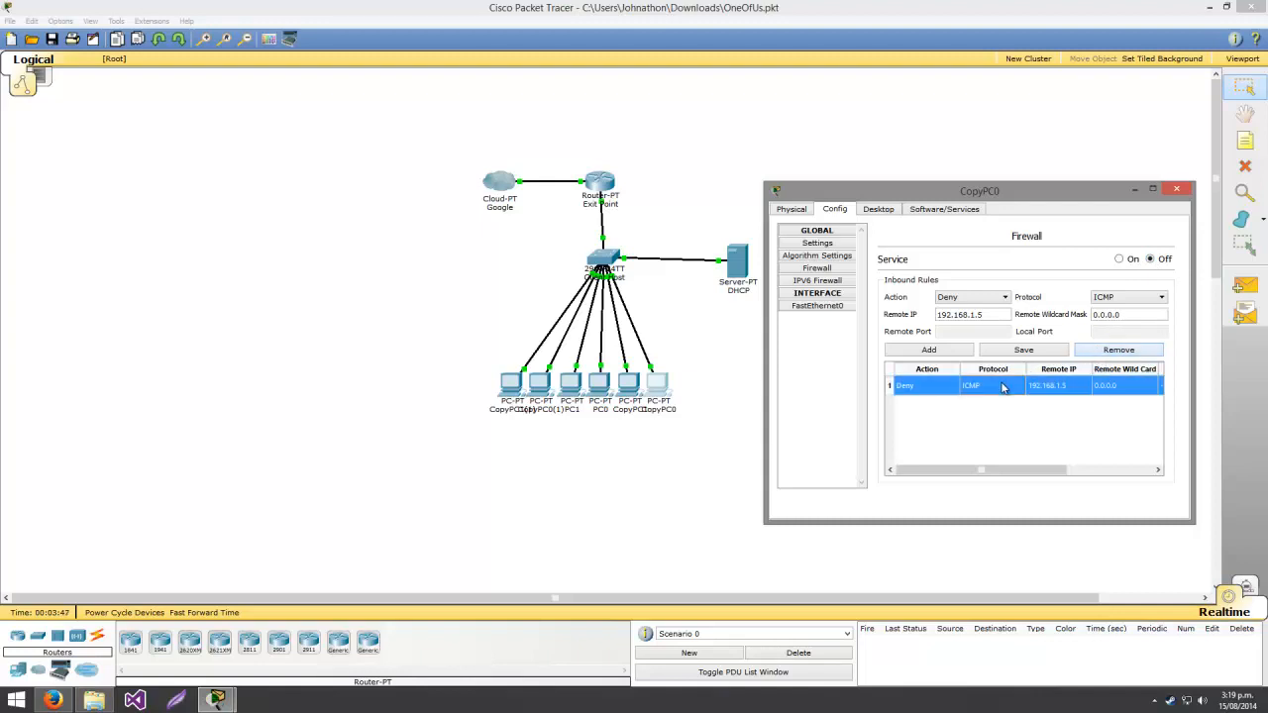
click(1056, 355)
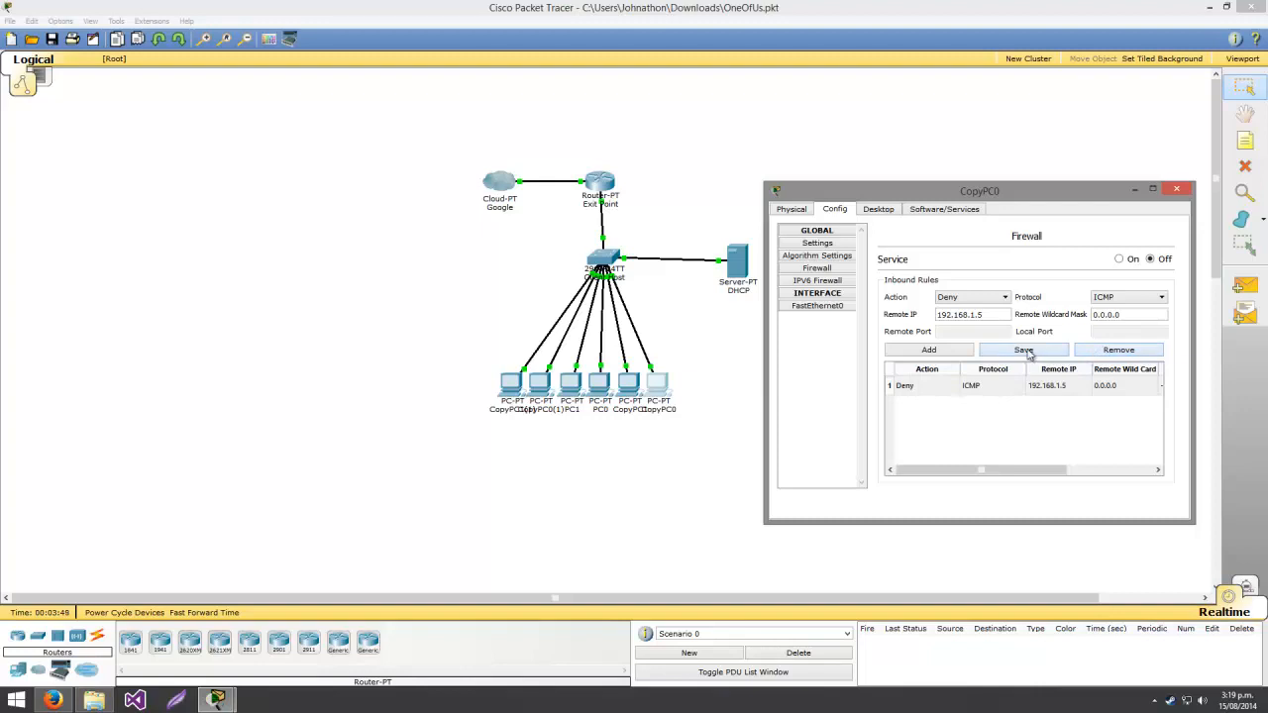
Turn CopyPC0's firewall on, remove the ICMP deny rule for 192.168.1.5, and turn the firewall off again
click(1125, 261)
click(1035, 386)
click(1113, 355)
click(1152, 261)
Check CopyPC0's FastEthernet0 interface settings and its DHCP IP configuration
click(817, 308)
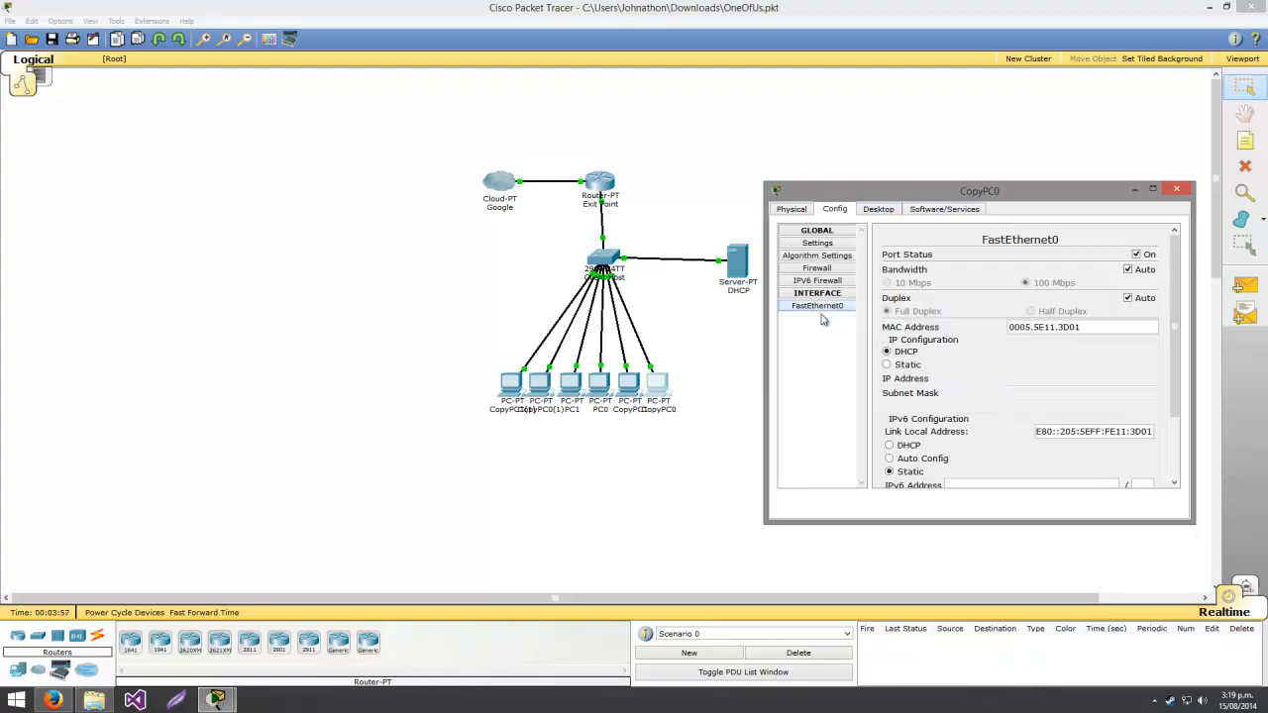
scroll(1008, 463, down, 1)
scroll(1015, 447, up, 1)
click(873, 210)
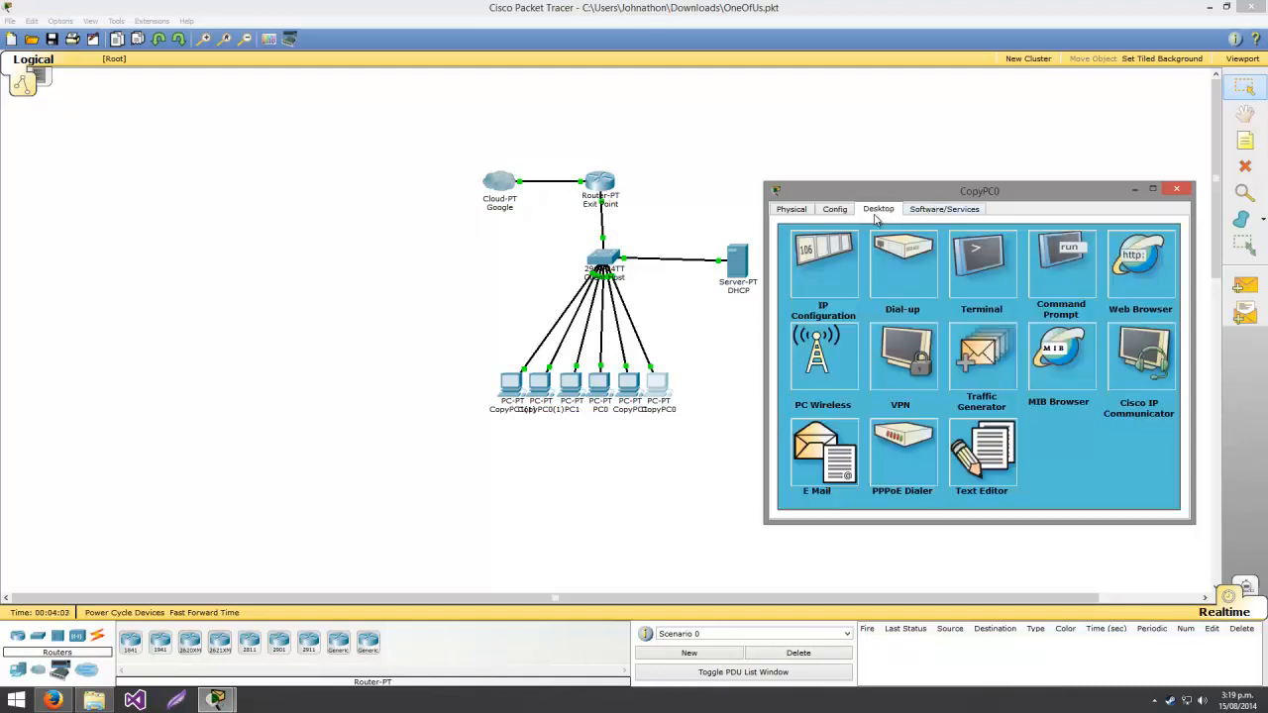
click(847, 278)
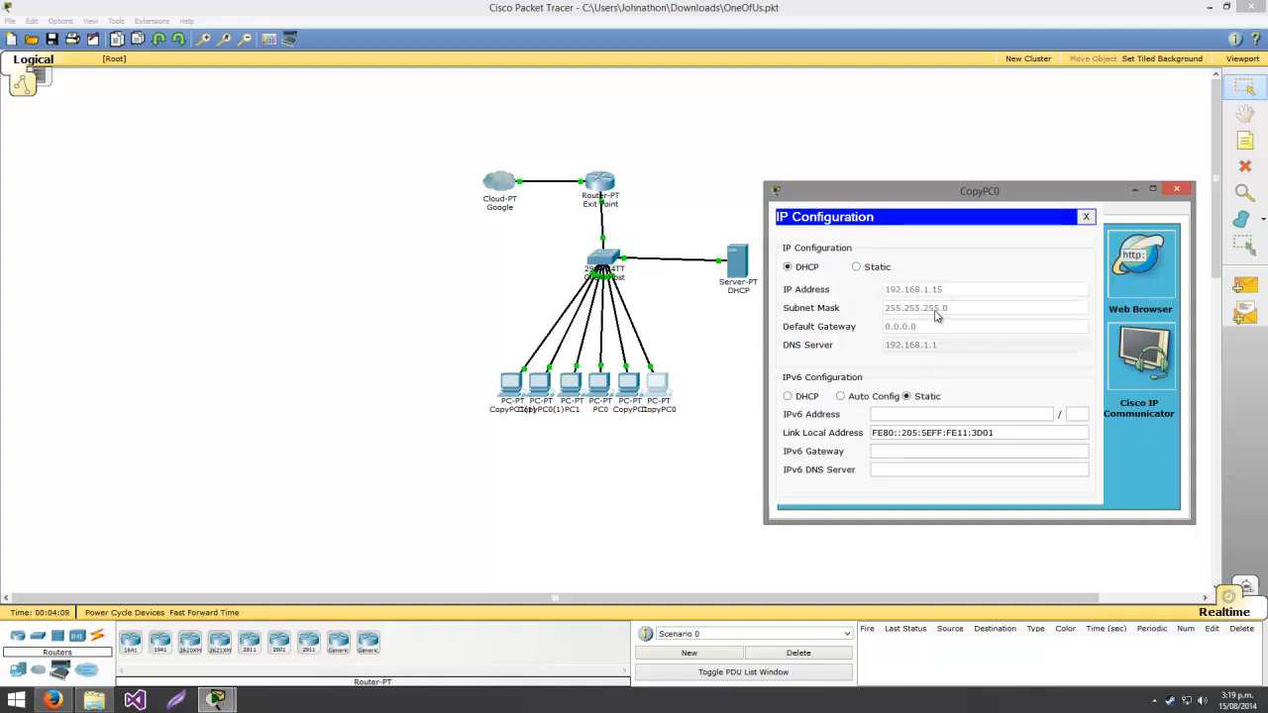
click(1086, 217)
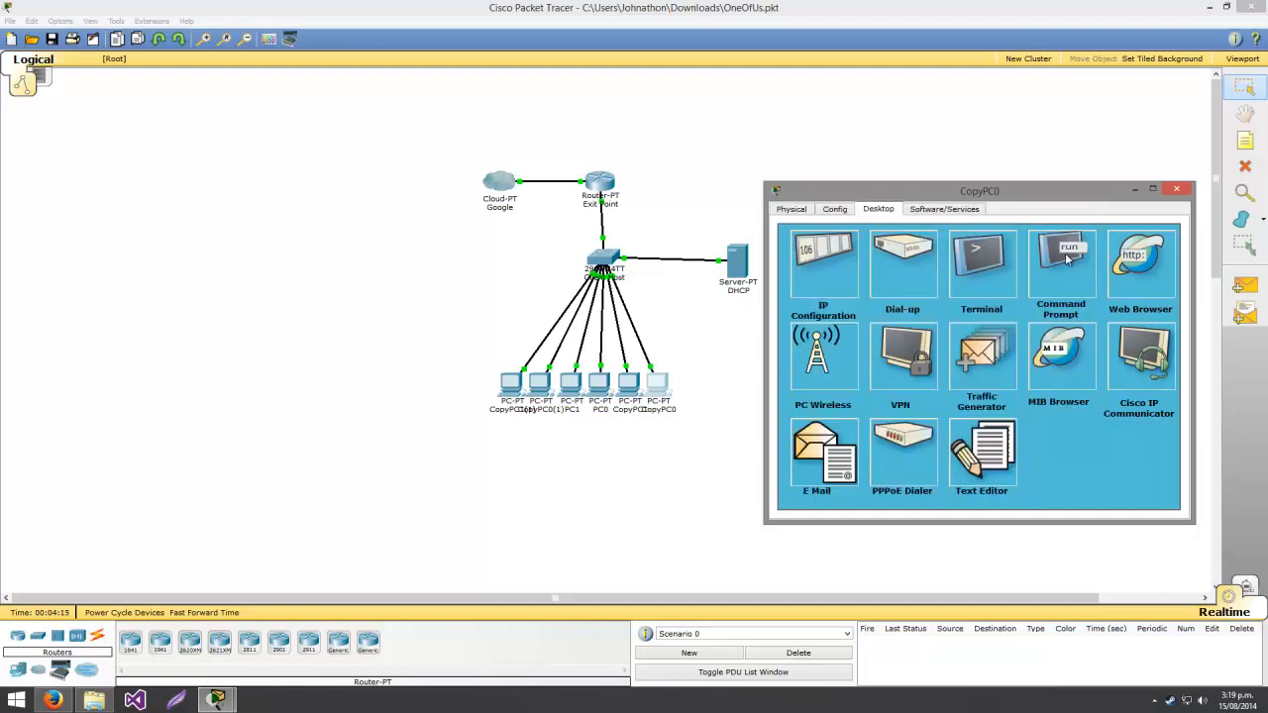
Rerun ipconfig in CopyPC0's command prompt and close CopyPC0's window
click(1066, 258)
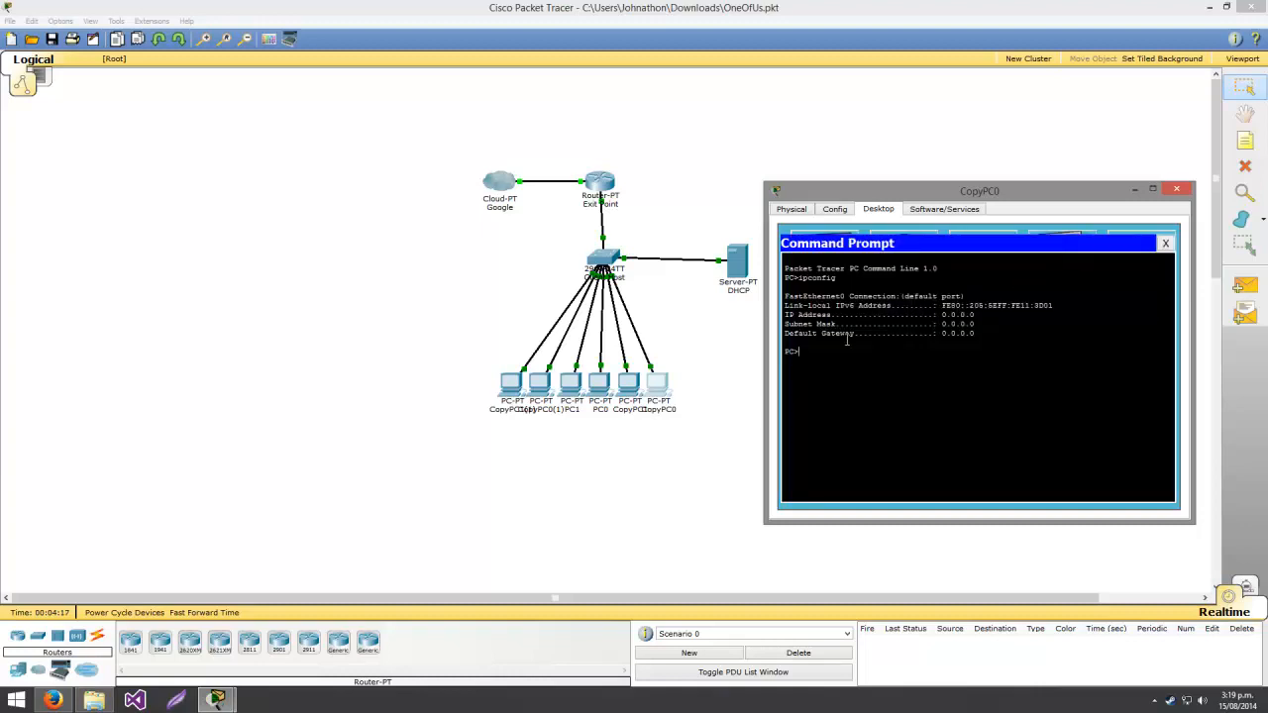
key(Up)
key(Return)
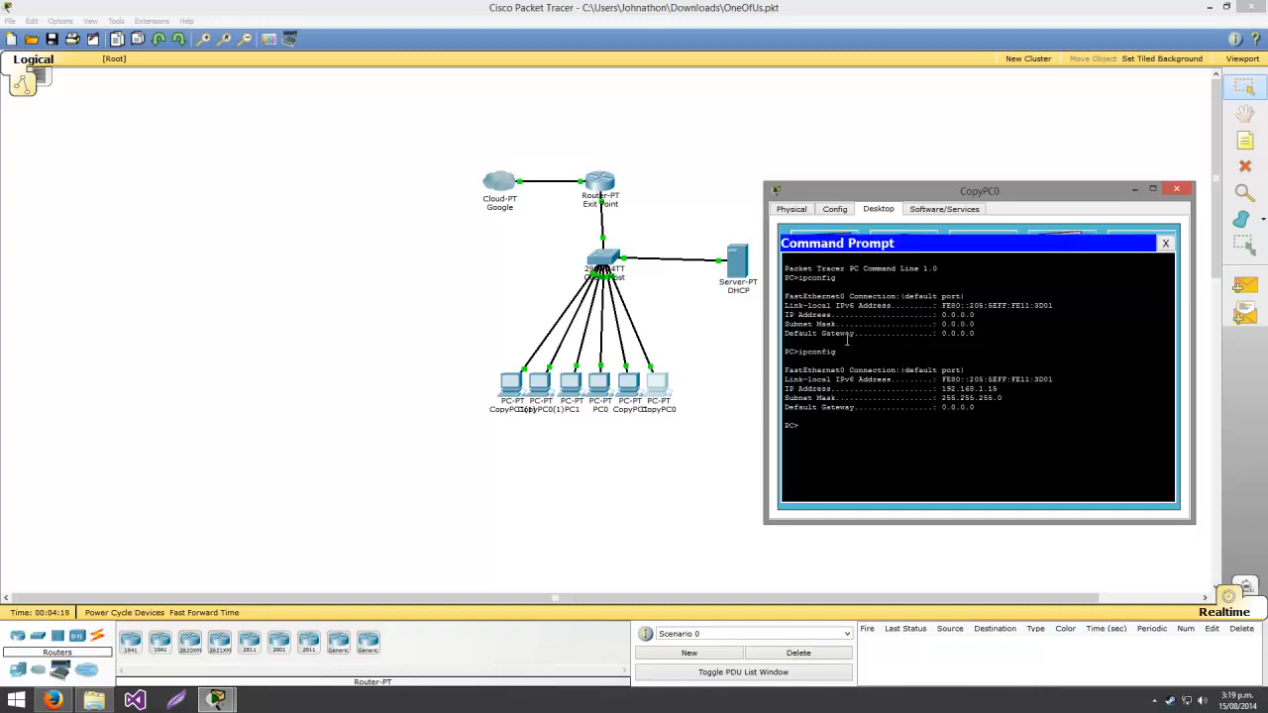
click(1177, 191)
Reopen CopyPC0, move its window aside, and turn its IPv4 firewall service on
click(657, 384)
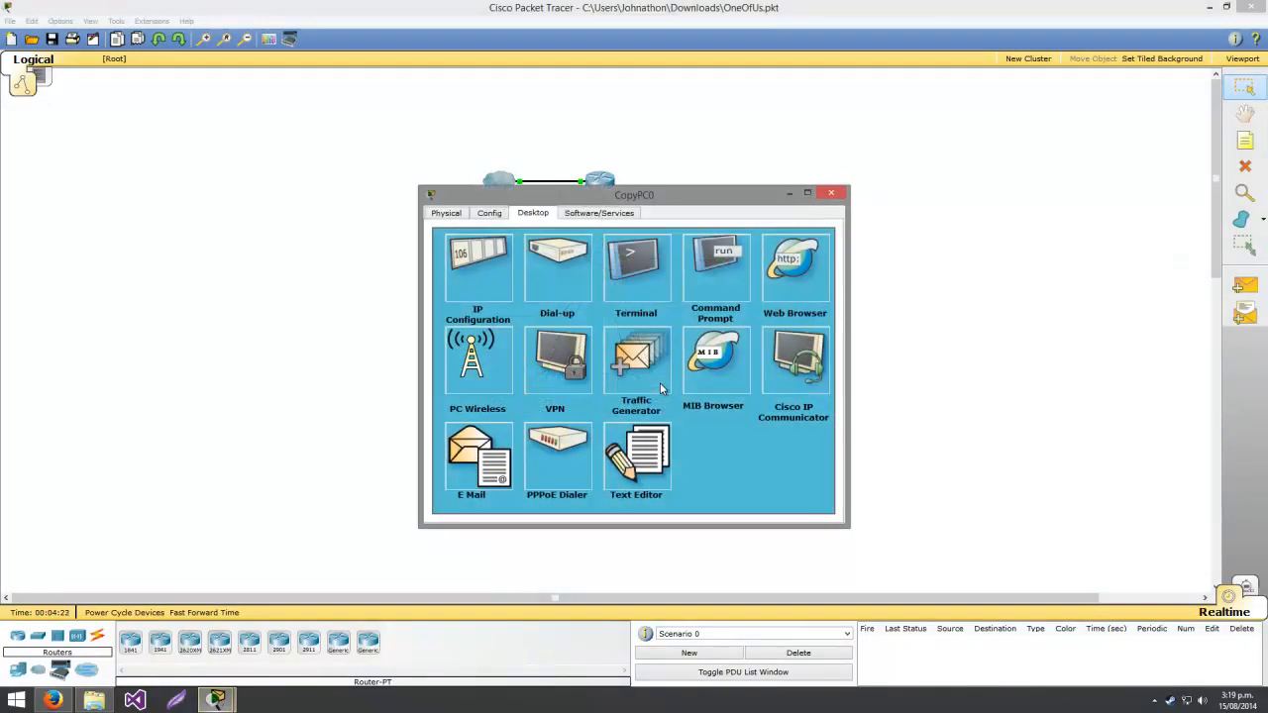
drag(714, 188, 952, 153)
click(727, 178)
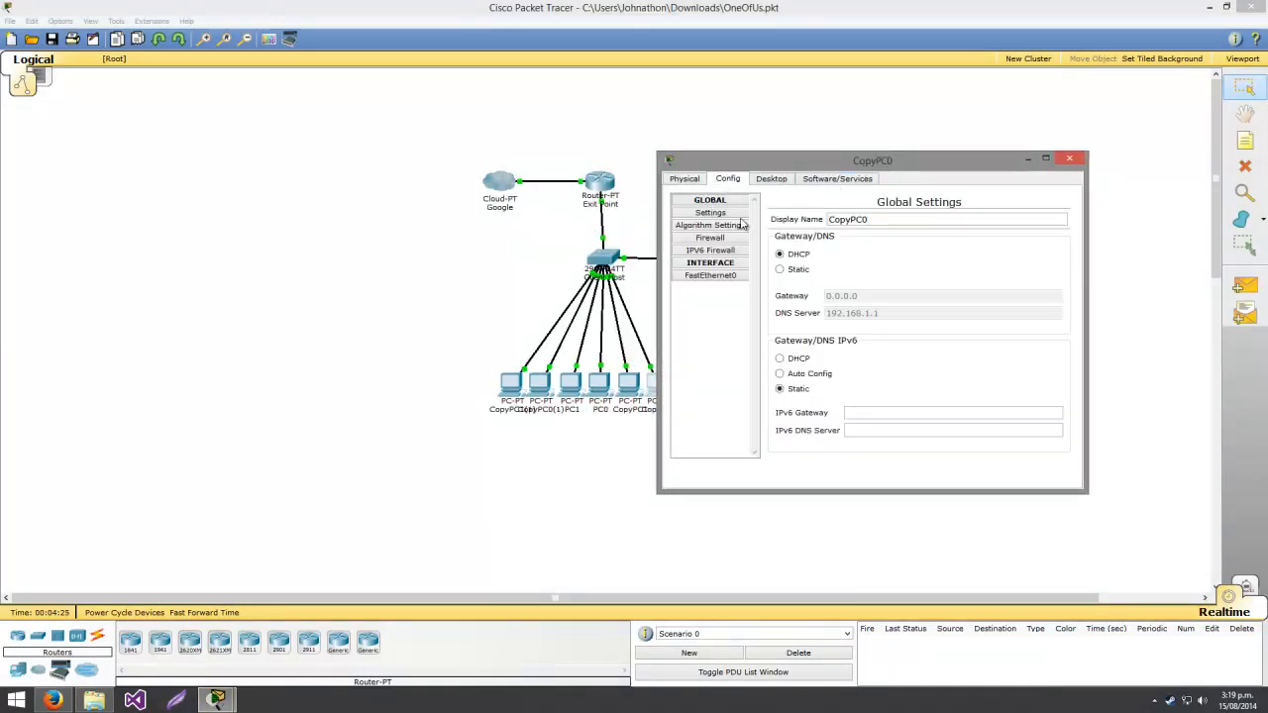
click(709, 238)
click(1013, 229)
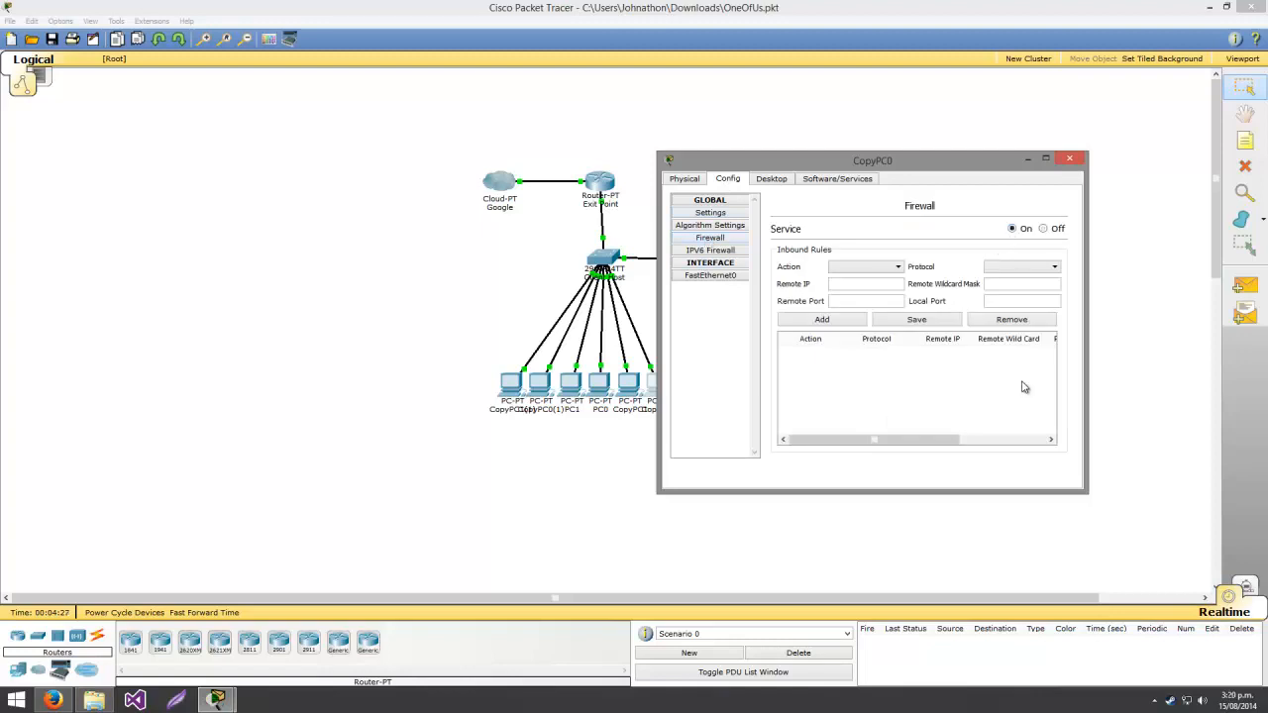
Add an inbound firewall rule on CopyPC0 denying ICMP from 192.168.1.0 with wildcard mask 0.0.0.255, and close its window
click(858, 268)
click(852, 294)
click(1020, 267)
click(1008, 297)
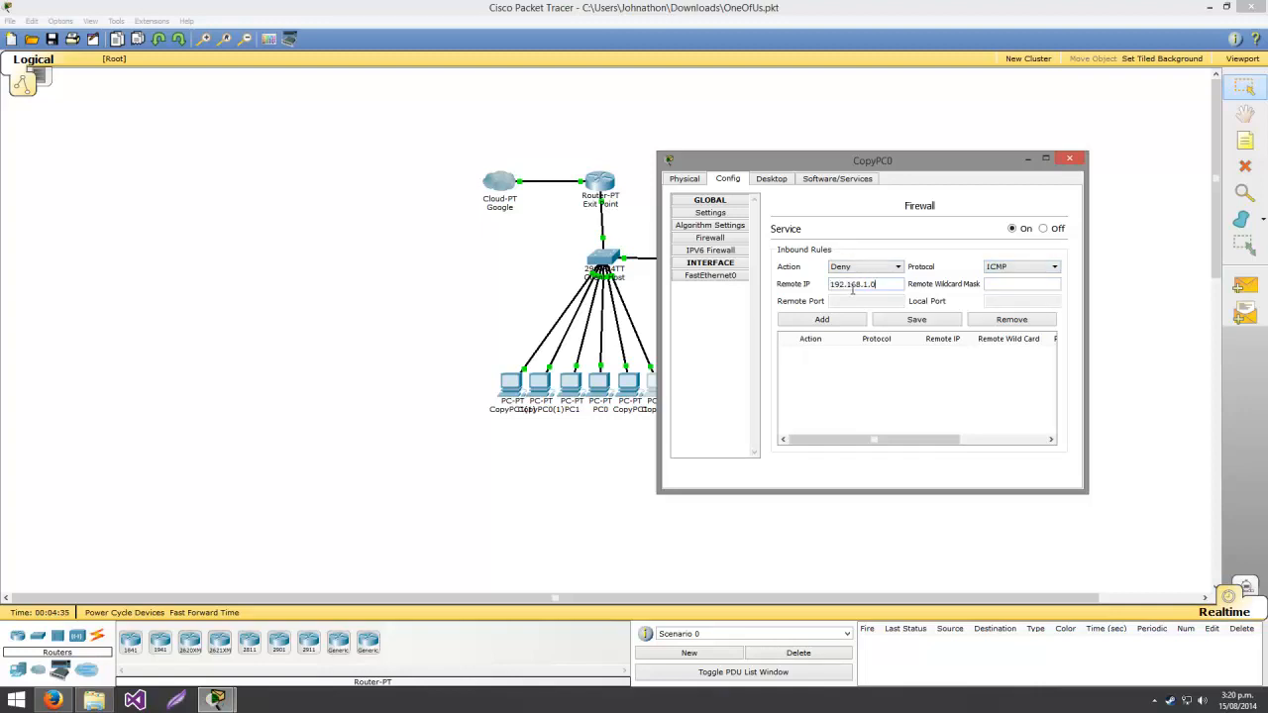
click(852, 288)
text(192.168.1.0)
key(Tab)
click(818, 322)
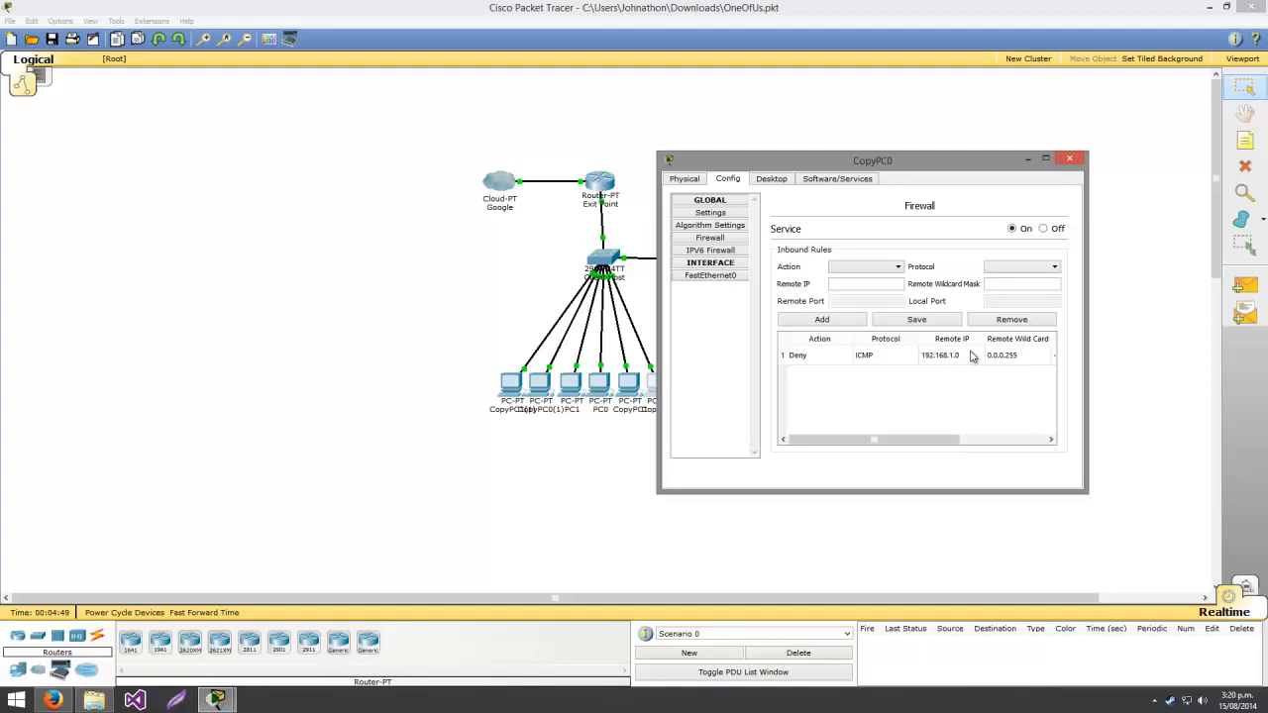
click(1068, 159)
Test the firewall rule by pinging 192.168.1.15 from CopyPC1's command prompt, and close CopyPC1
click(630, 386)
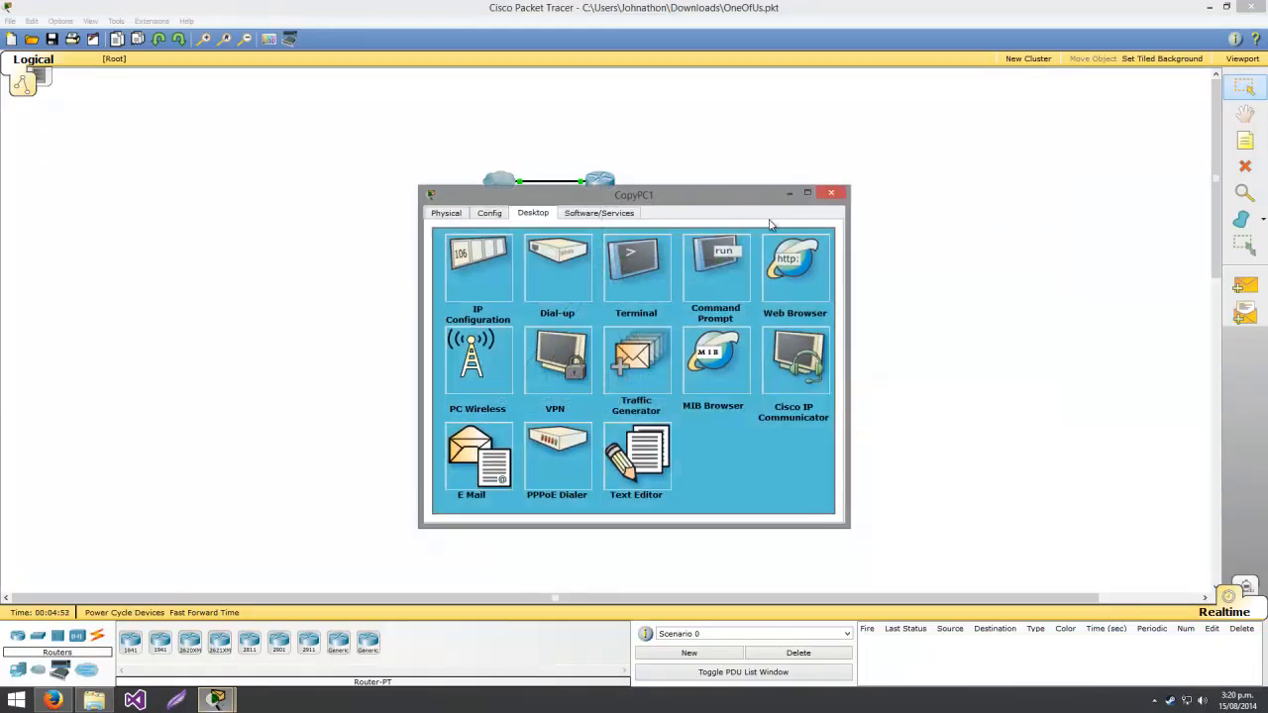
click(691, 266)
key(Up)
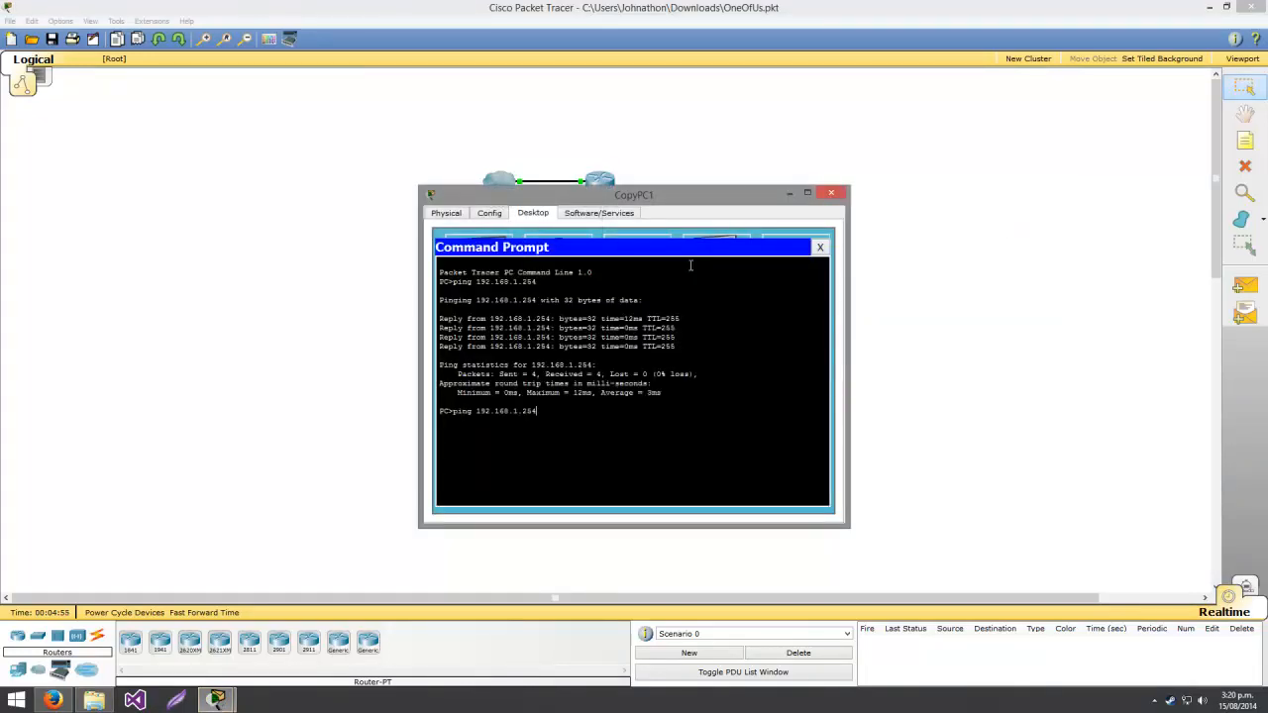
key(Return)
key(ctrl+c)
key(Up)
key(BackSpace)
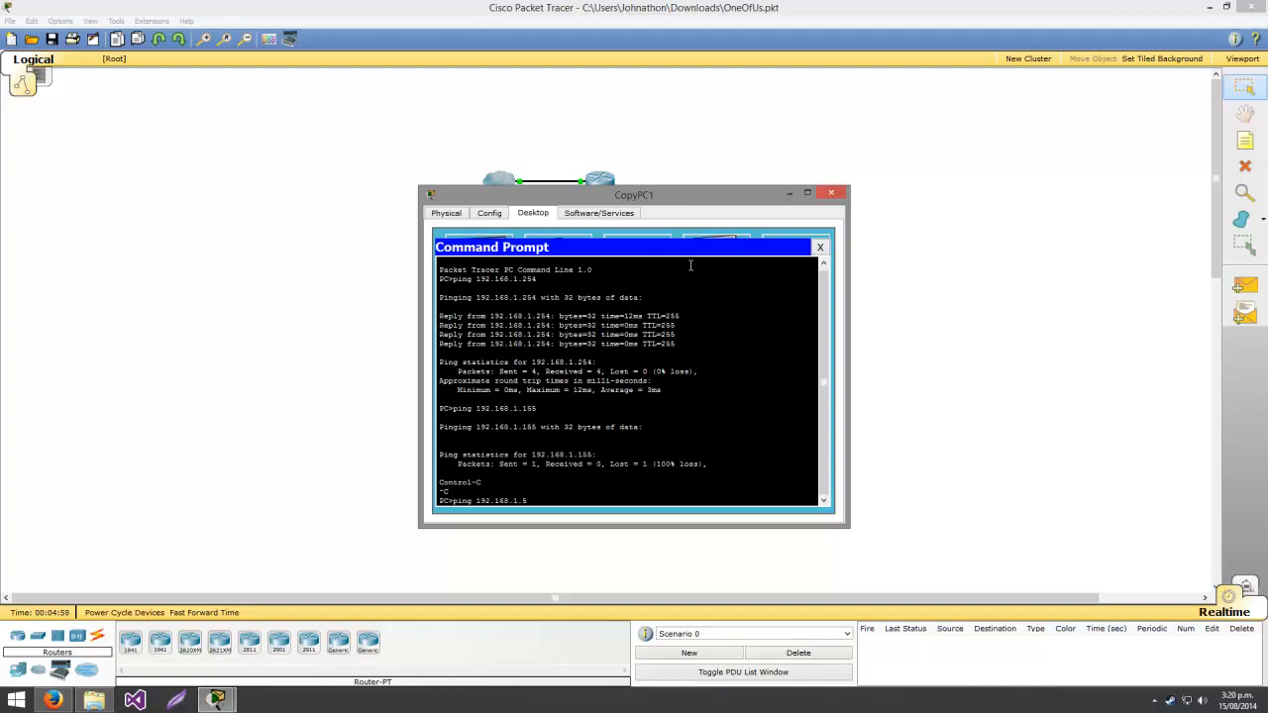
text(1)
key(Return)
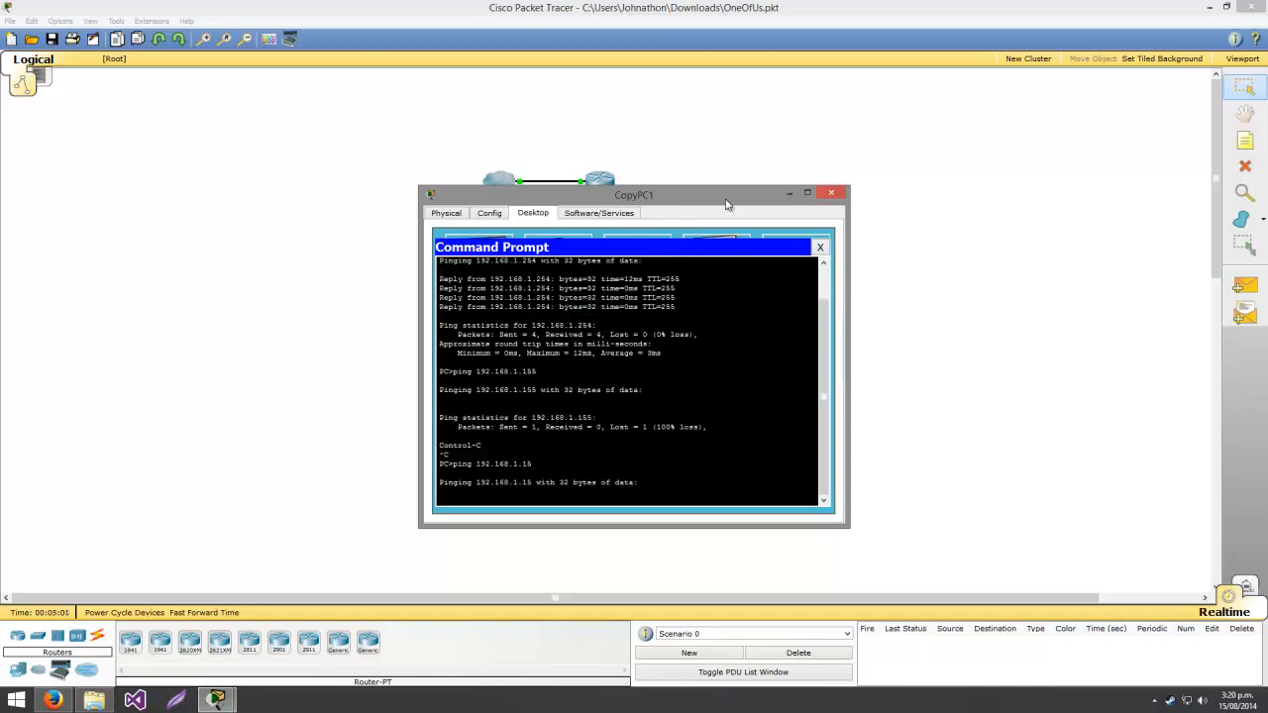
click(834, 193)
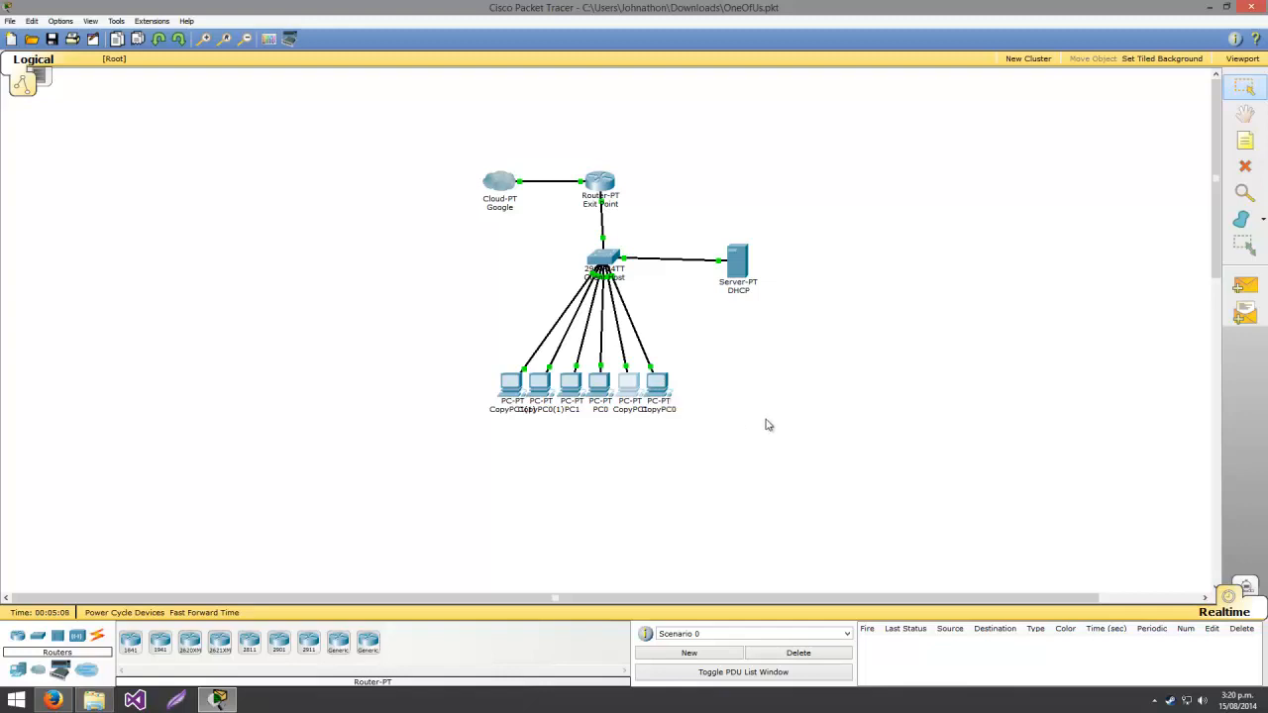
Check CopyPC0's IP configuration, turn its IPv4 firewall service off, and close its window
click(660, 395)
click(535, 213)
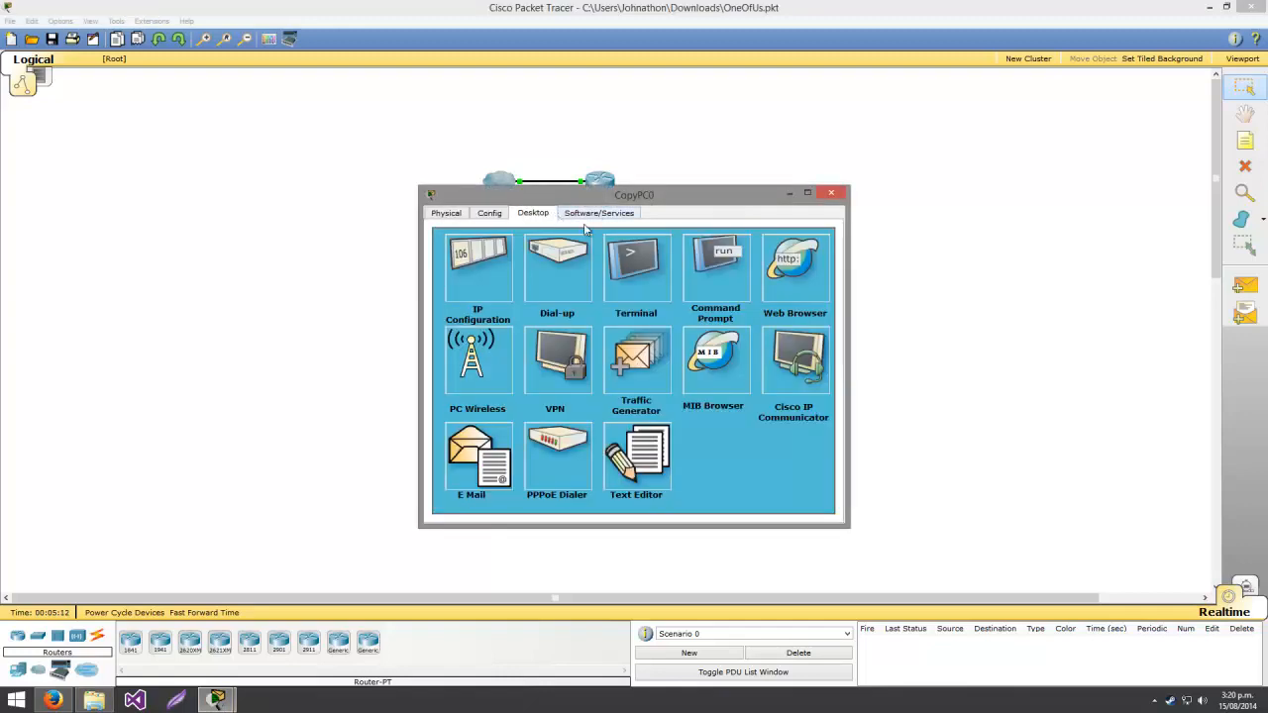
click(479, 260)
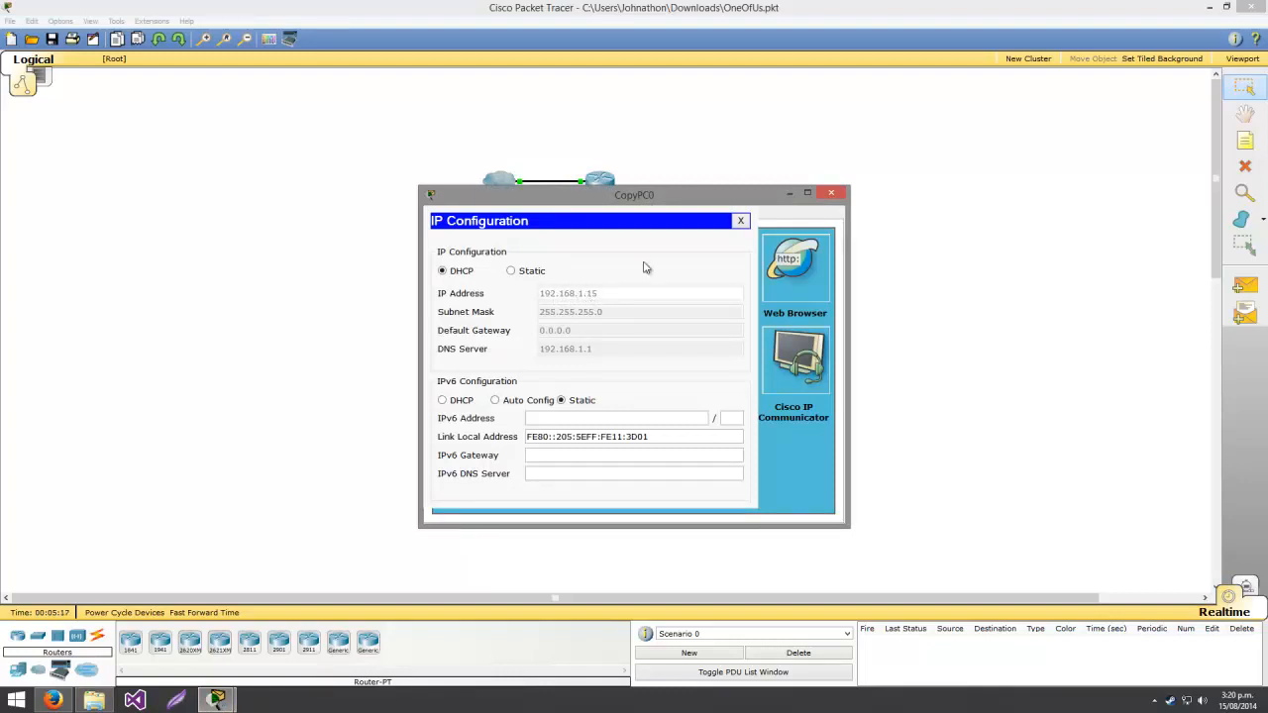
click(740, 221)
click(487, 214)
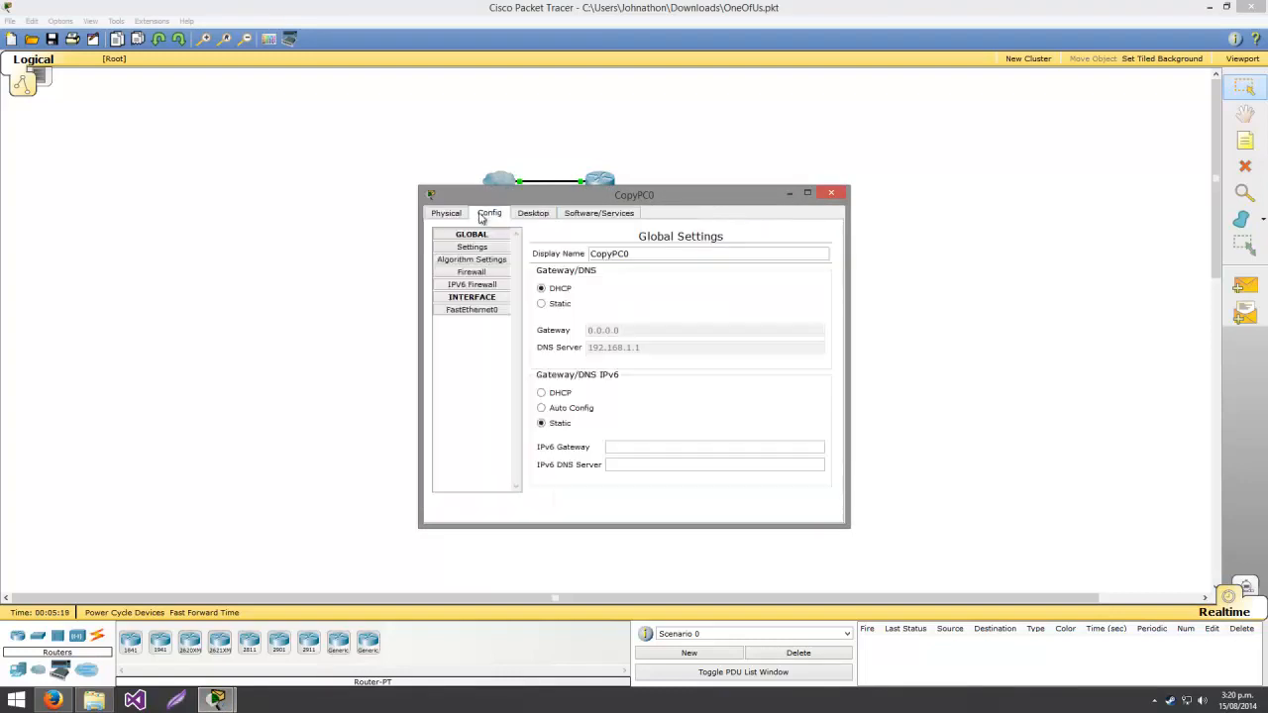
click(473, 272)
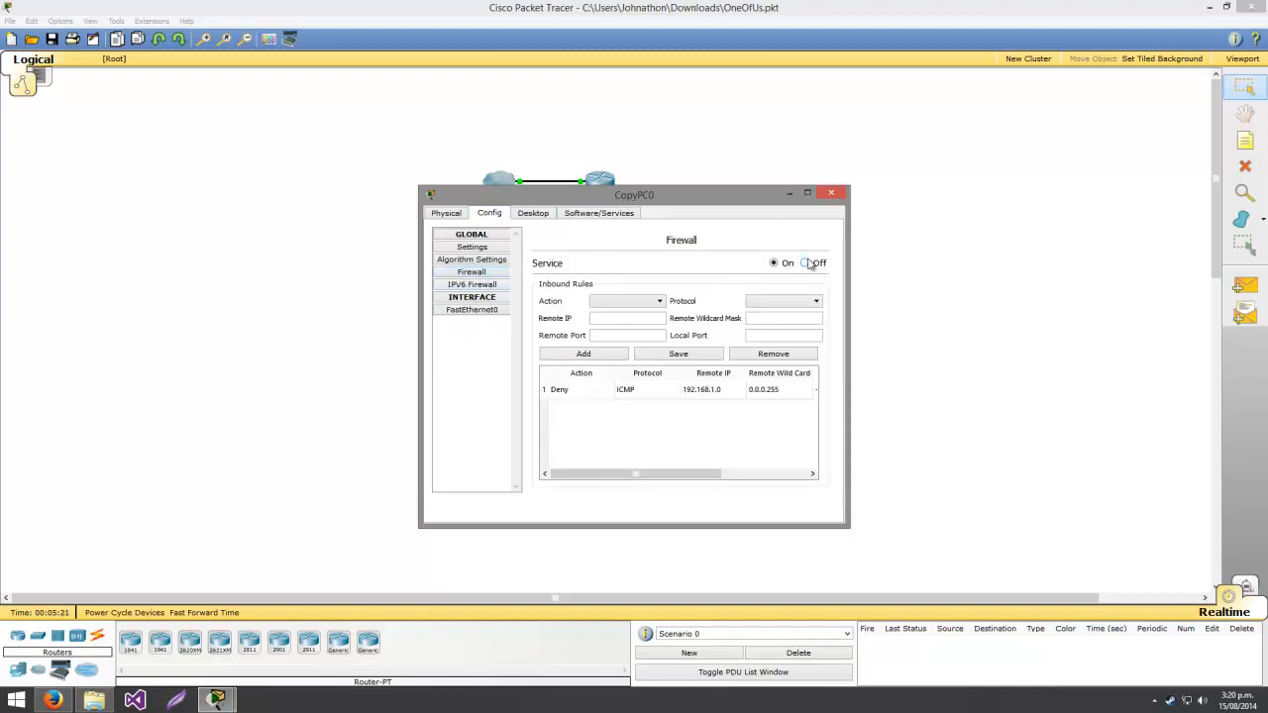
click(830, 190)
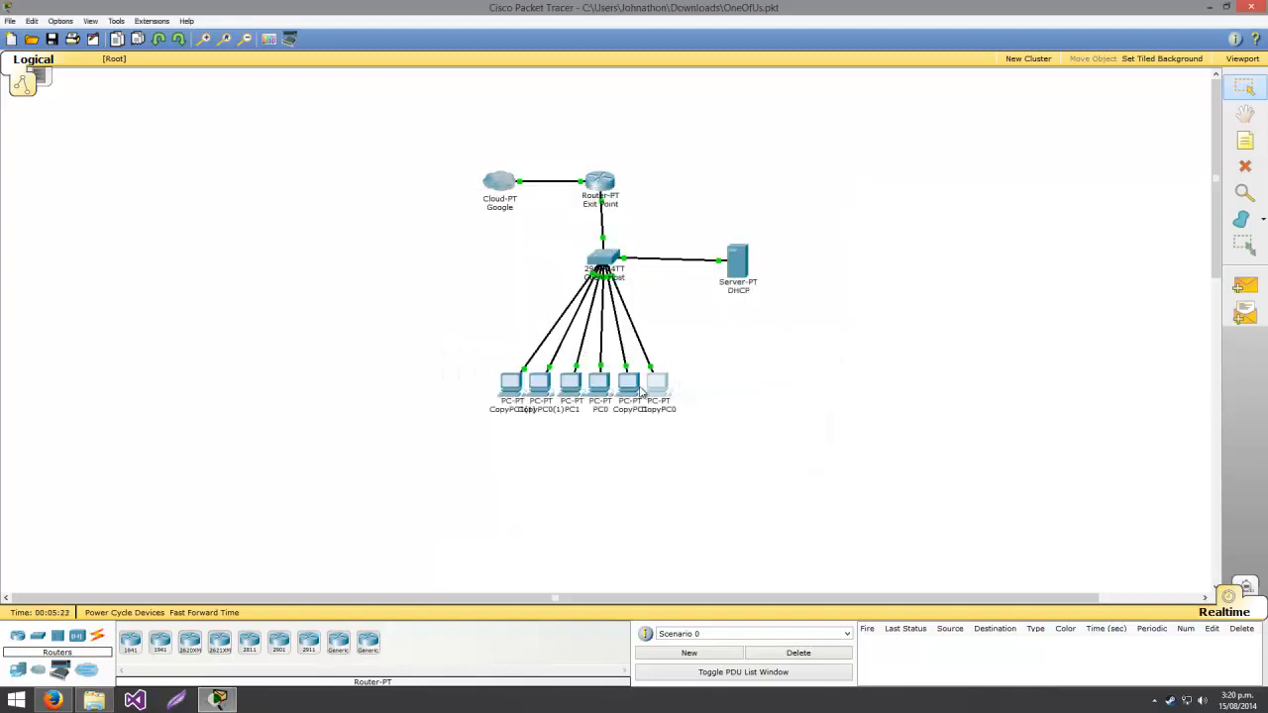
Retest connectivity by pinging 192.168.1.15 from CopyPC1's command prompt with CopyPC0's firewall off, and close CopyPC1's window
click(630, 388)
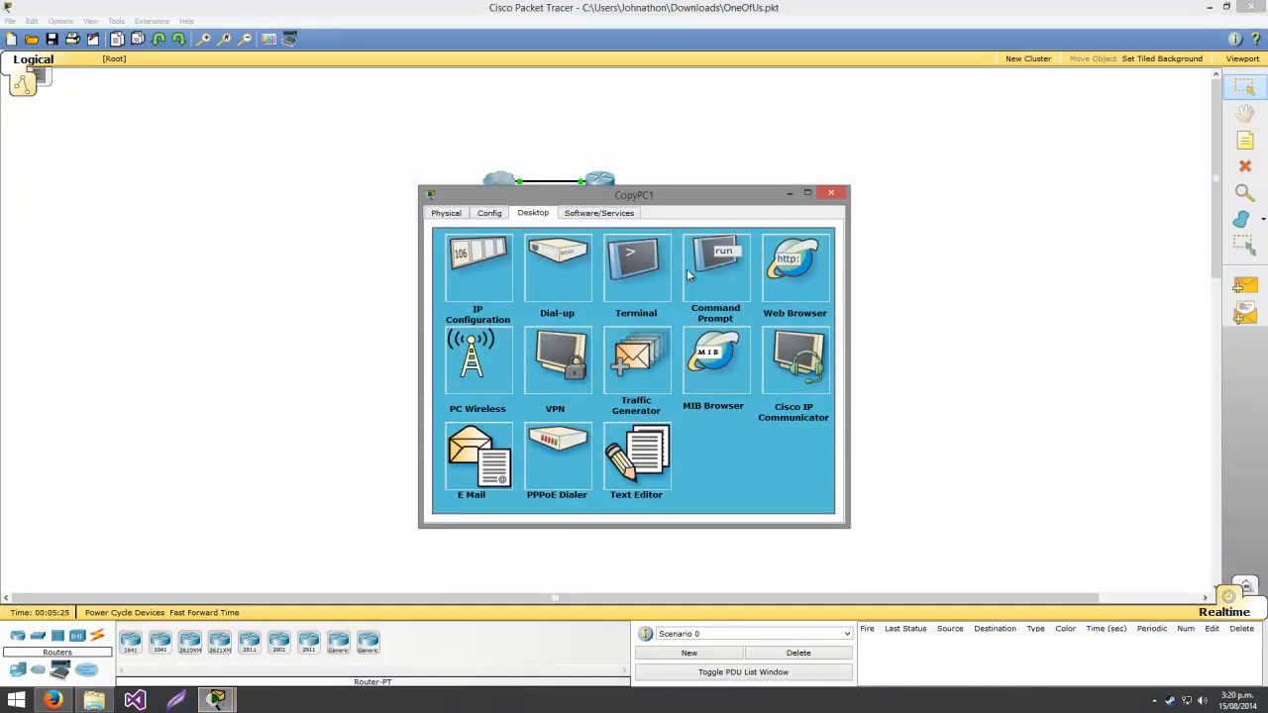
click(686, 268)
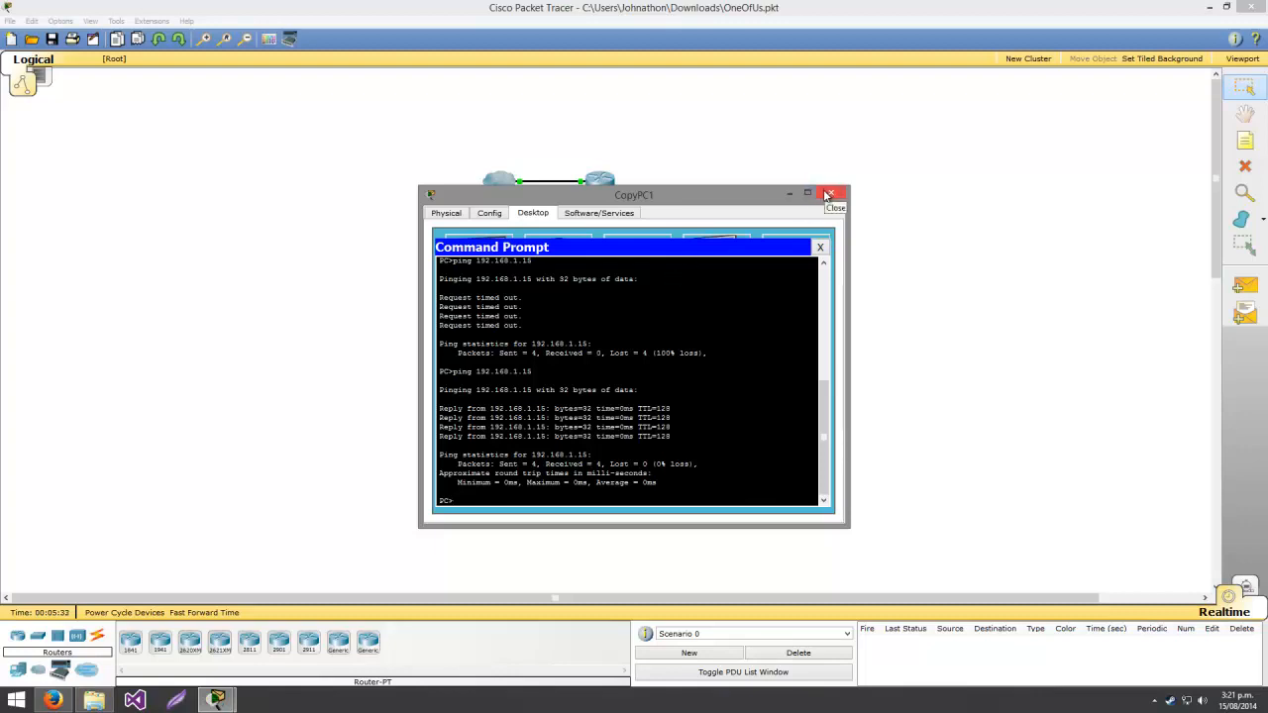
click(830, 193)
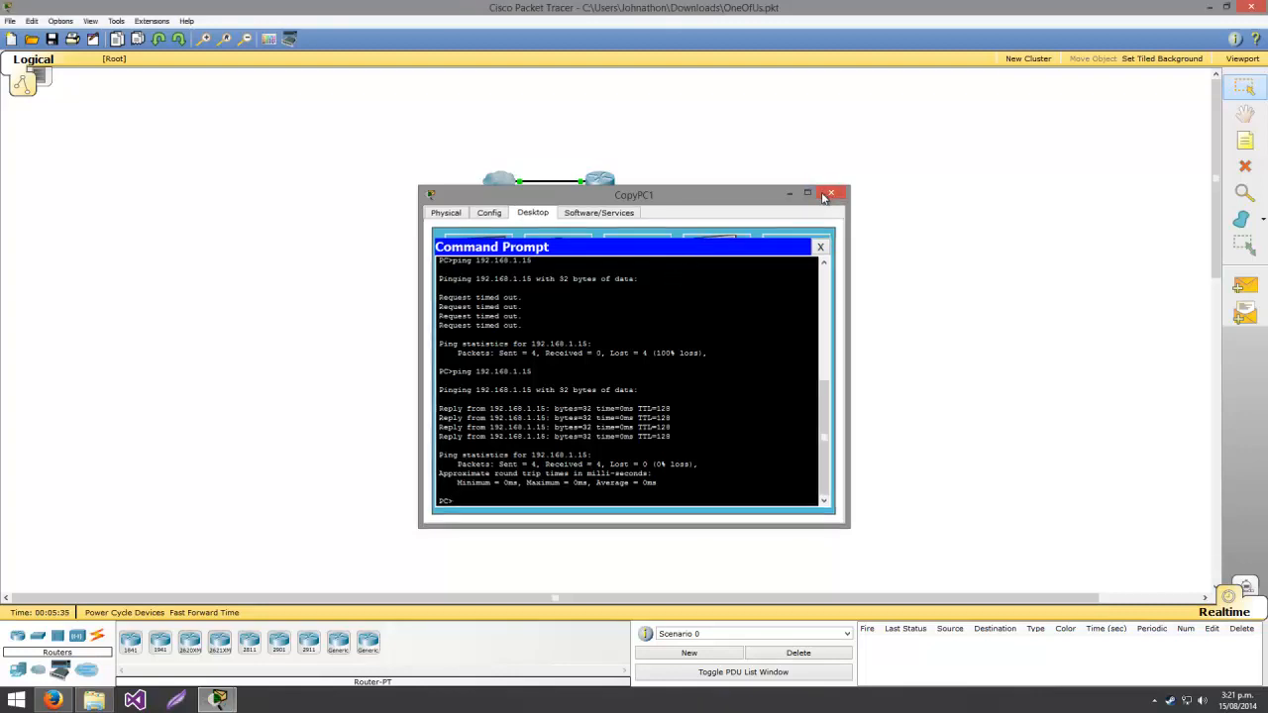